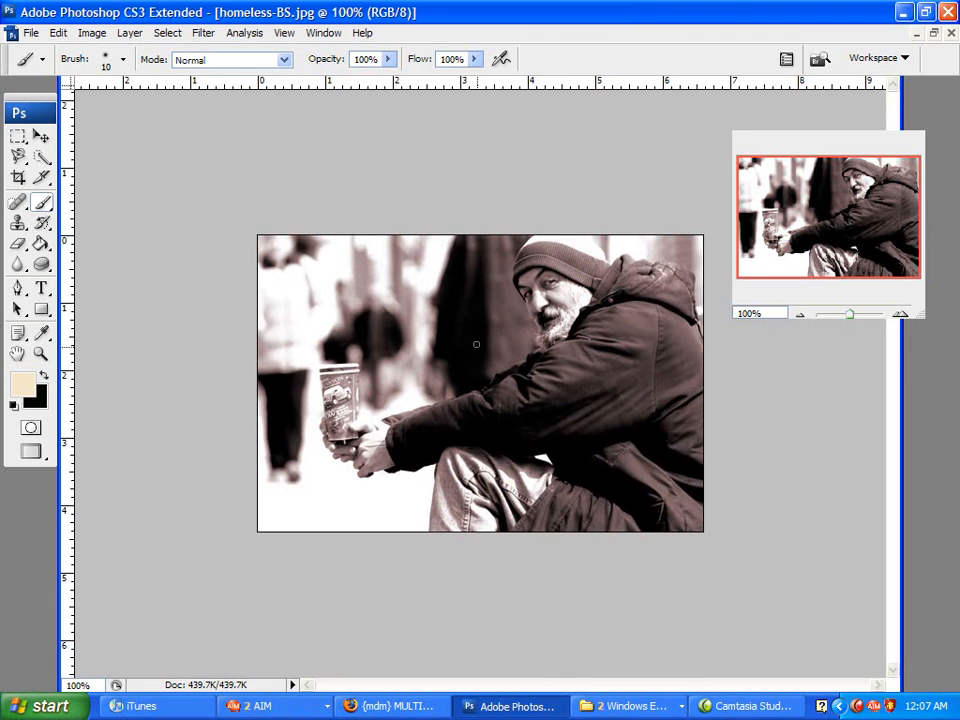
Create a new layer named Color with its blend mode set to Color
left_click(140, 34)
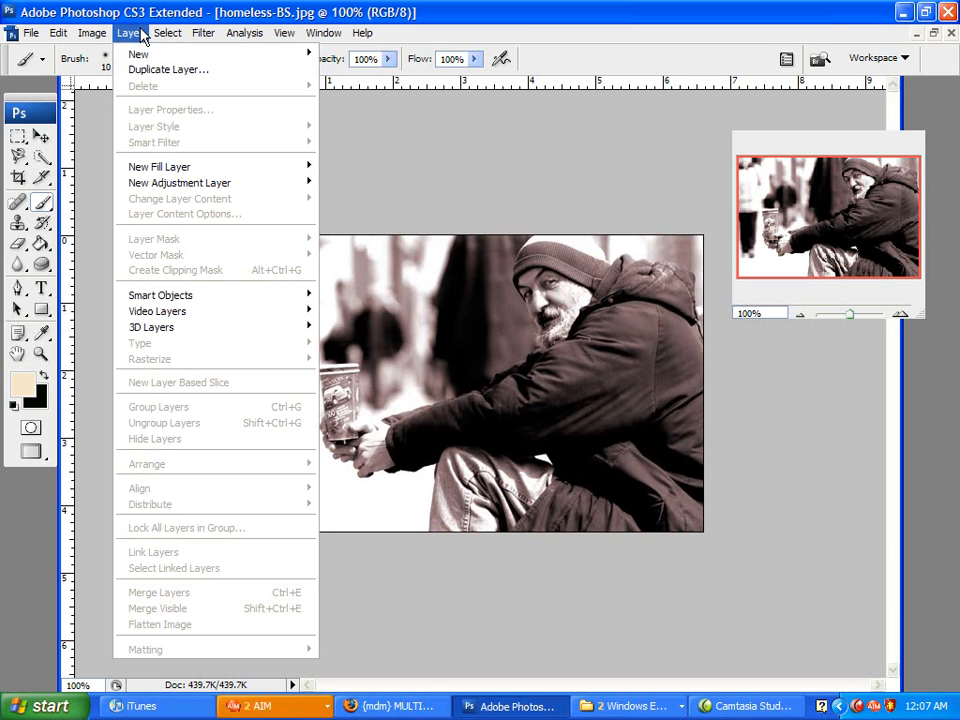
mouse_move(281, 57)
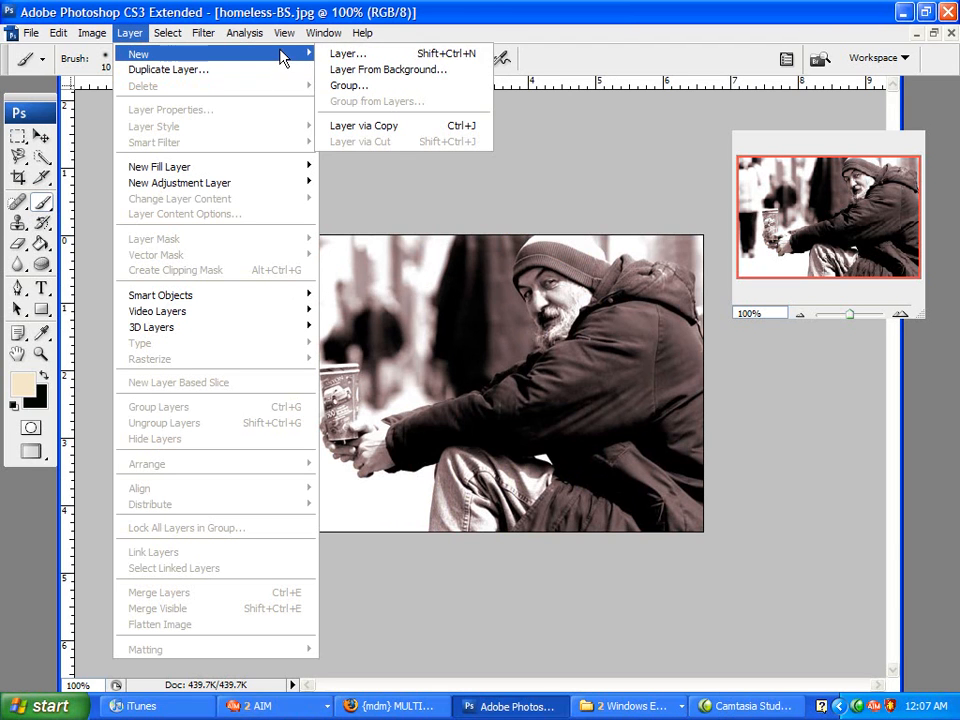
left_click(390, 58)
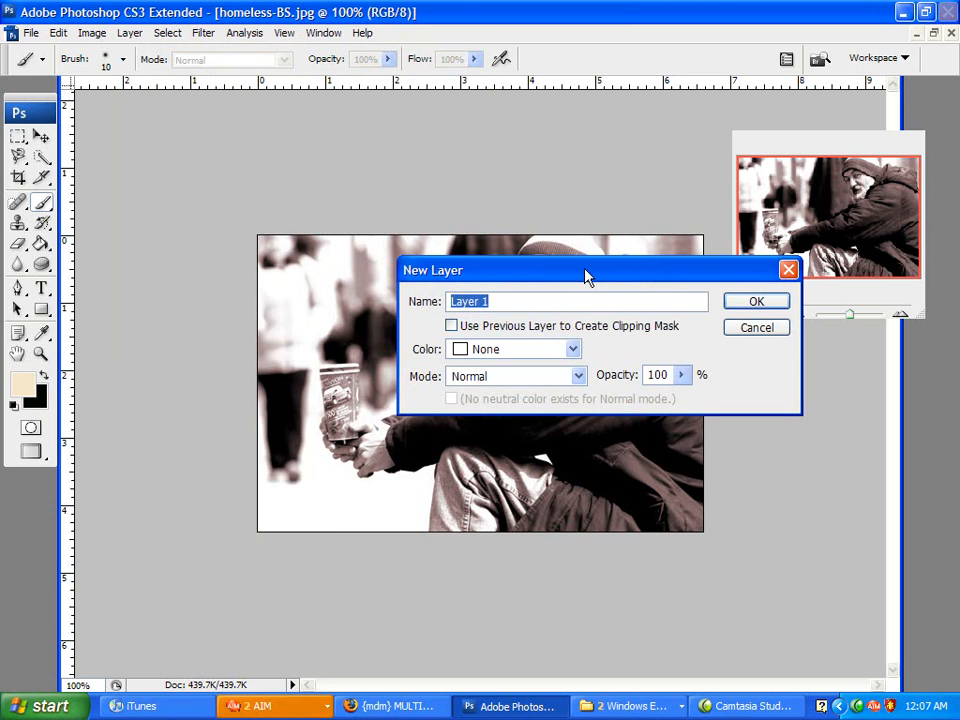
type("Color")
left_click(561, 379)
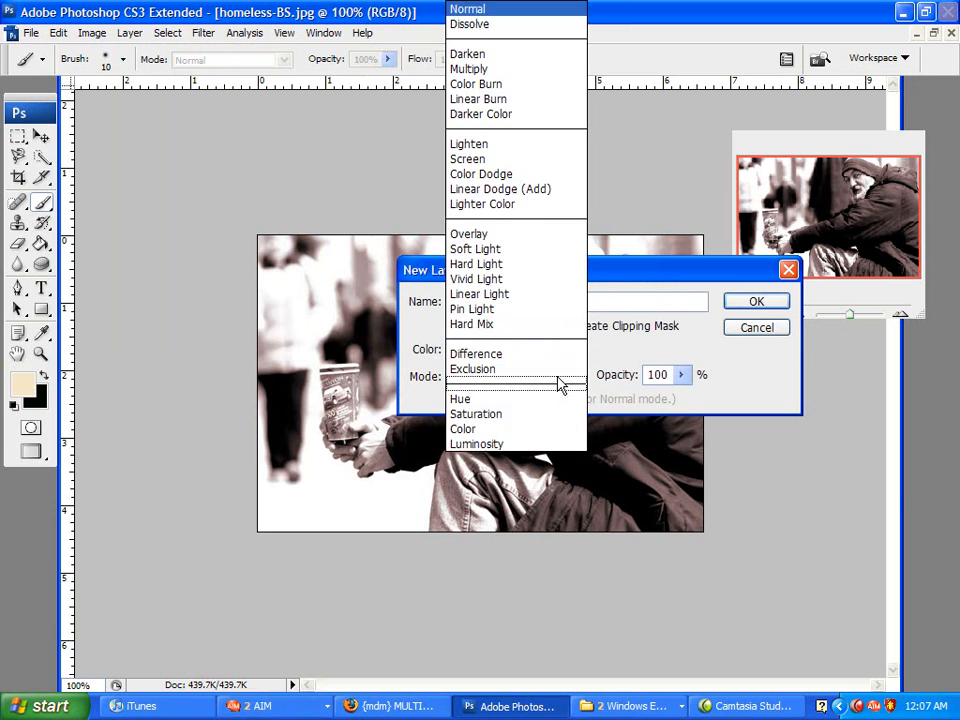
left_click(531, 437)
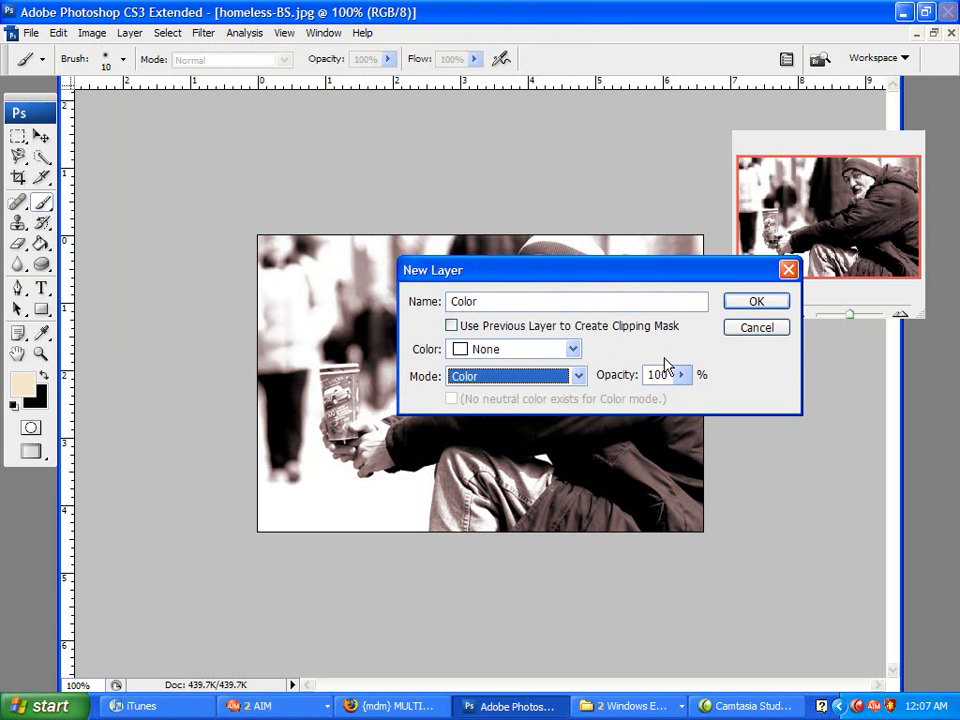
left_click(757, 305)
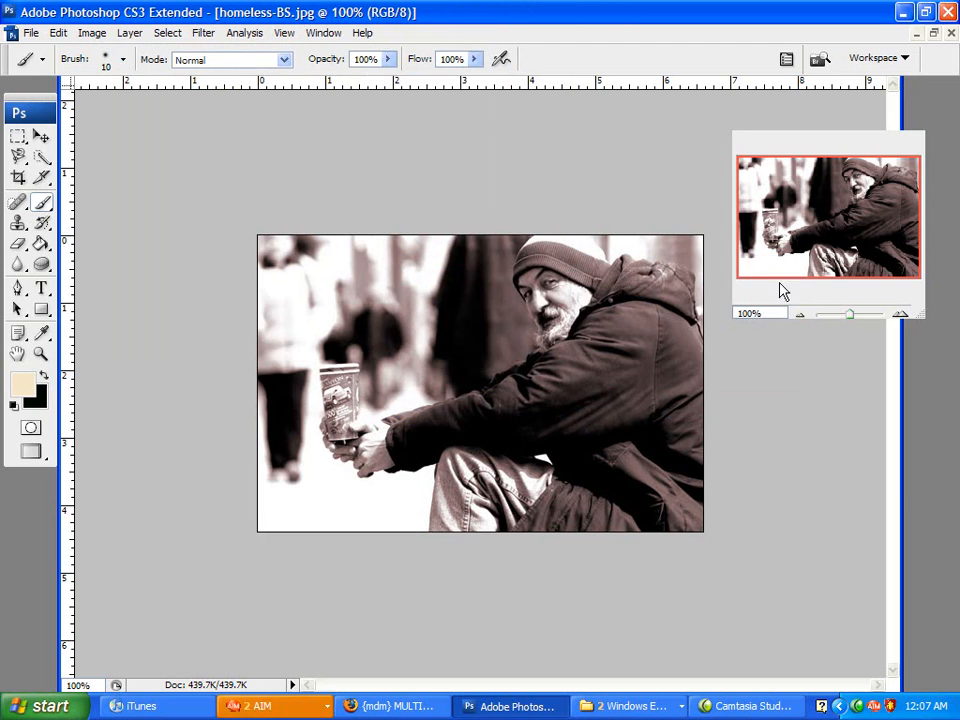
Put away the Navigator and check the new Color layer in the layer stack, hiding the stack again when done
left_click(920, 119)
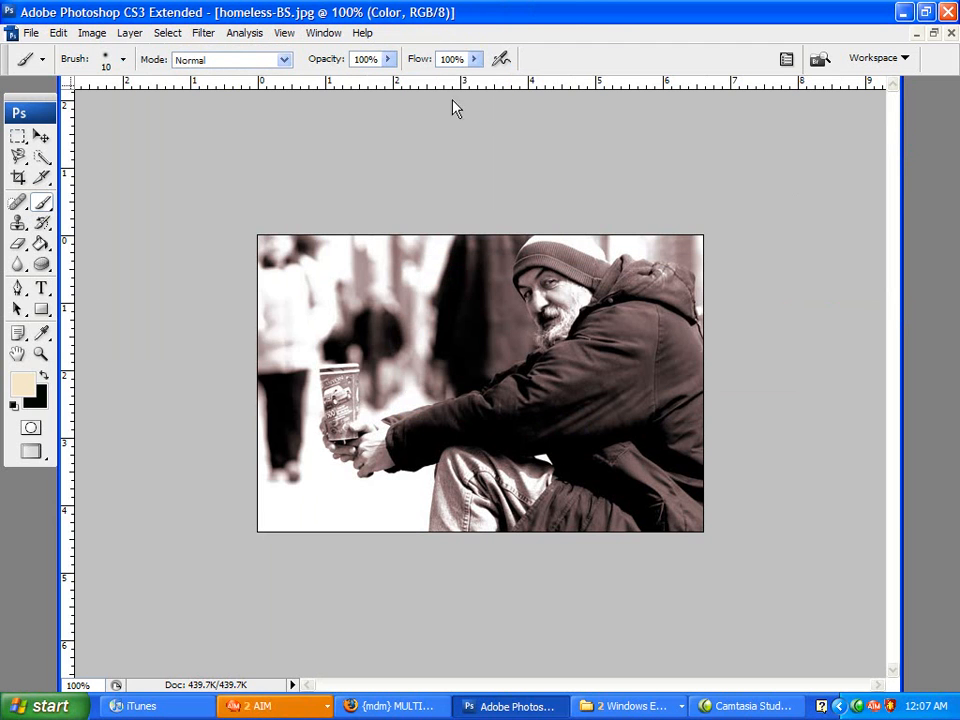
left_click(323, 33)
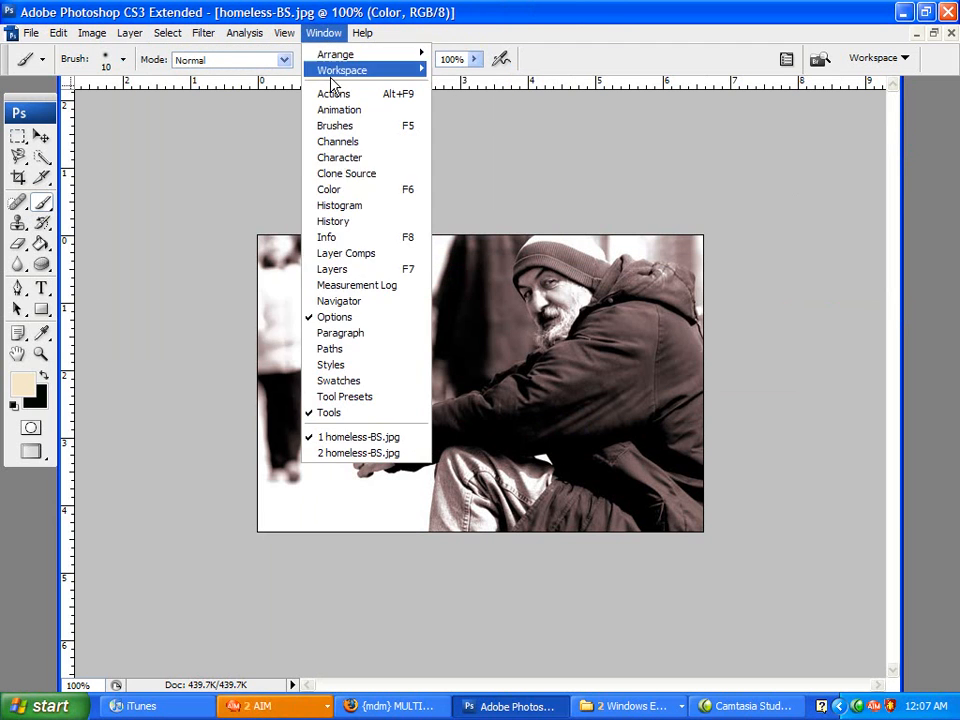
left_click(372, 271)
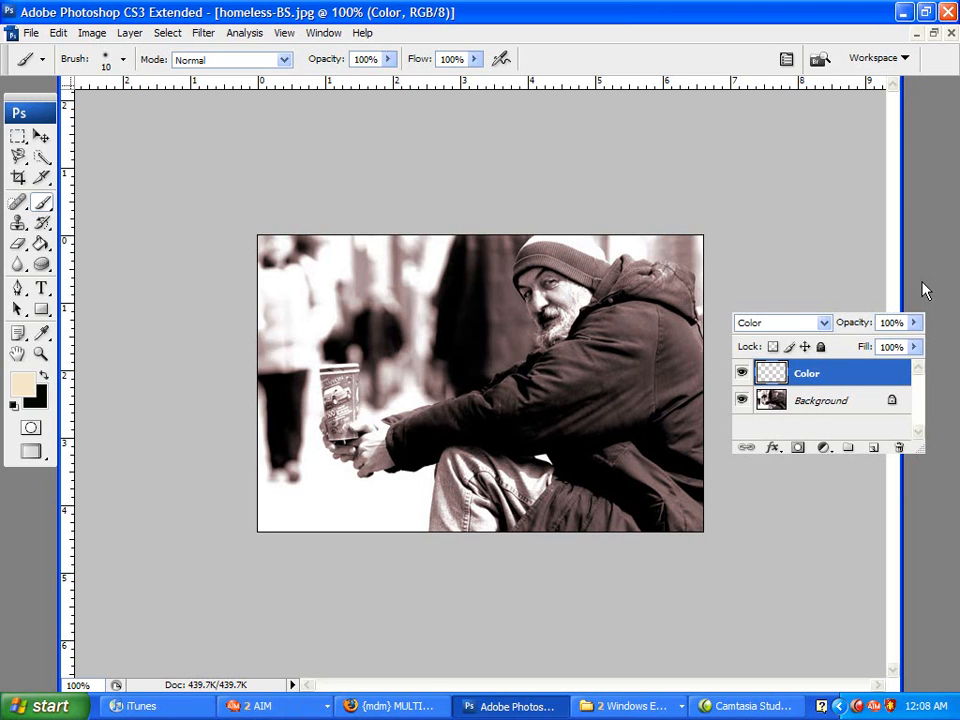
key("F7")
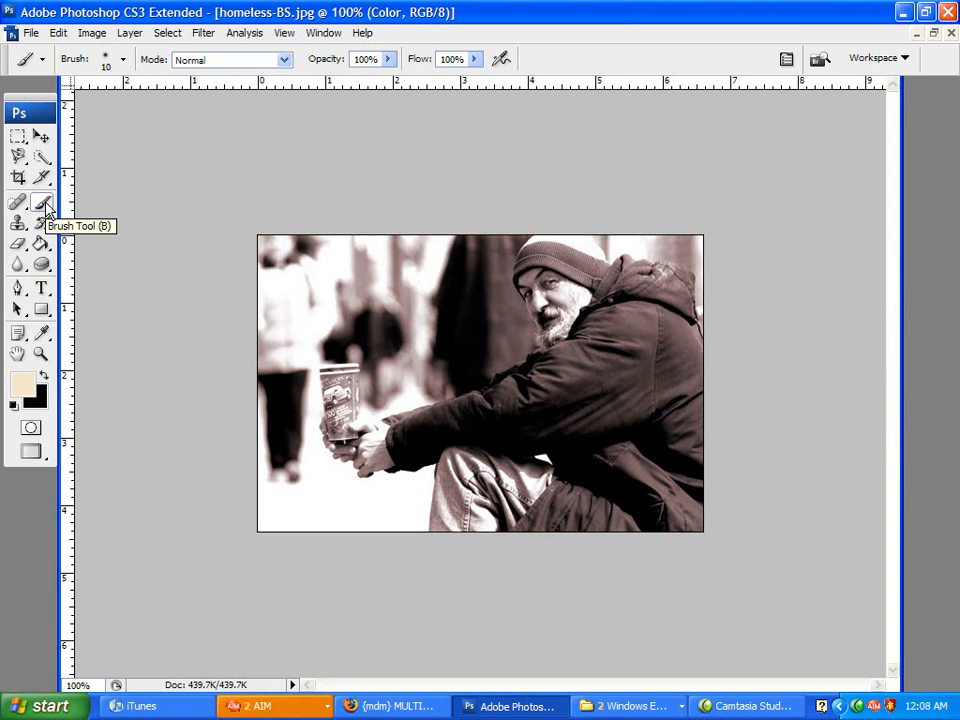
Set the Brush tool to the soft round 45 px preset
left_click(100, 58)
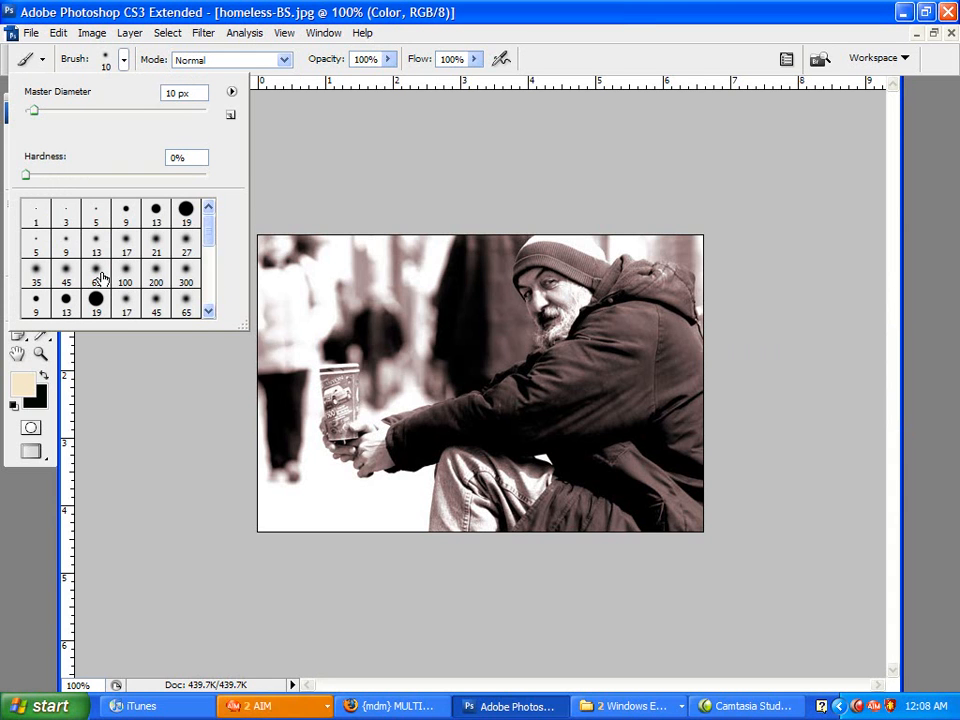
left_click(66, 271)
key("Return")
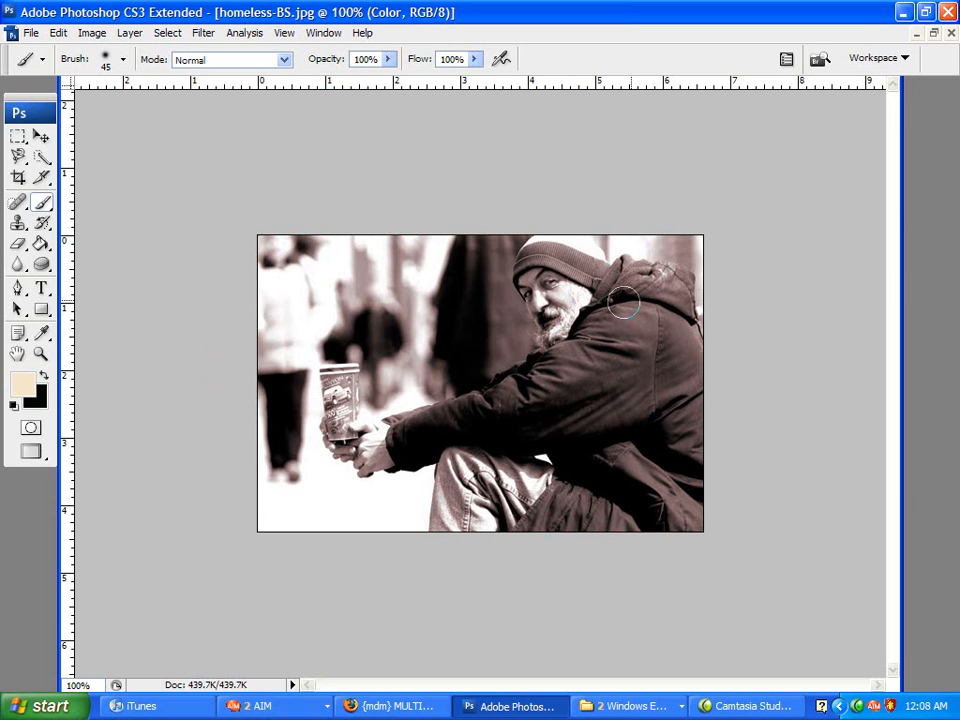
Enlarge the view of the man's head and set the foreground color to a strong dark red
left_click(40, 356)
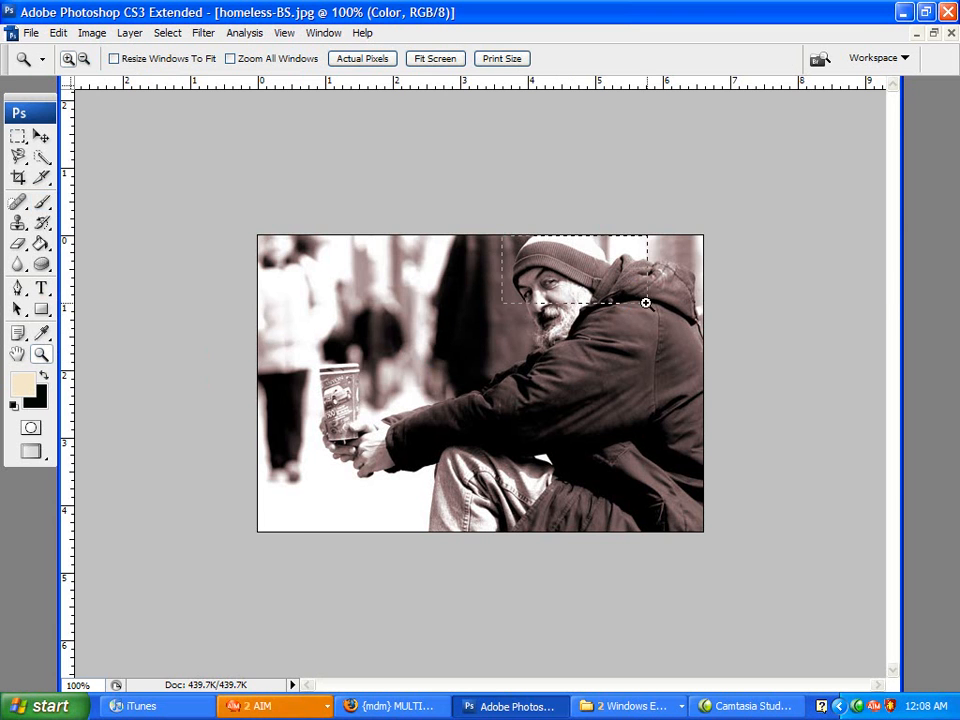
left_click_drag(573, 279, 624, 296)
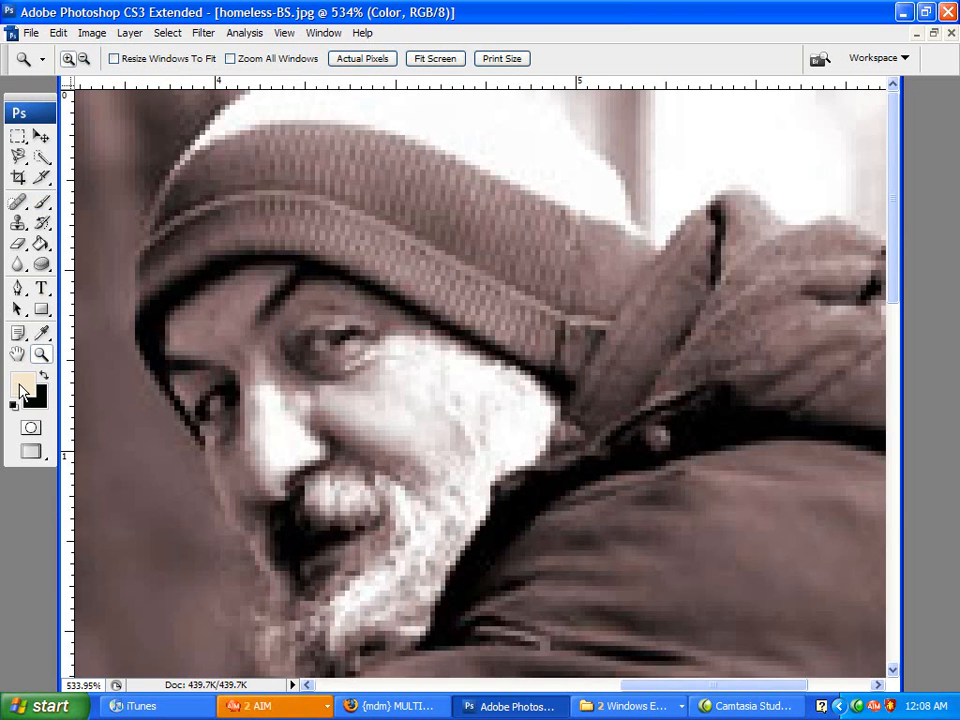
left_click(21, 385)
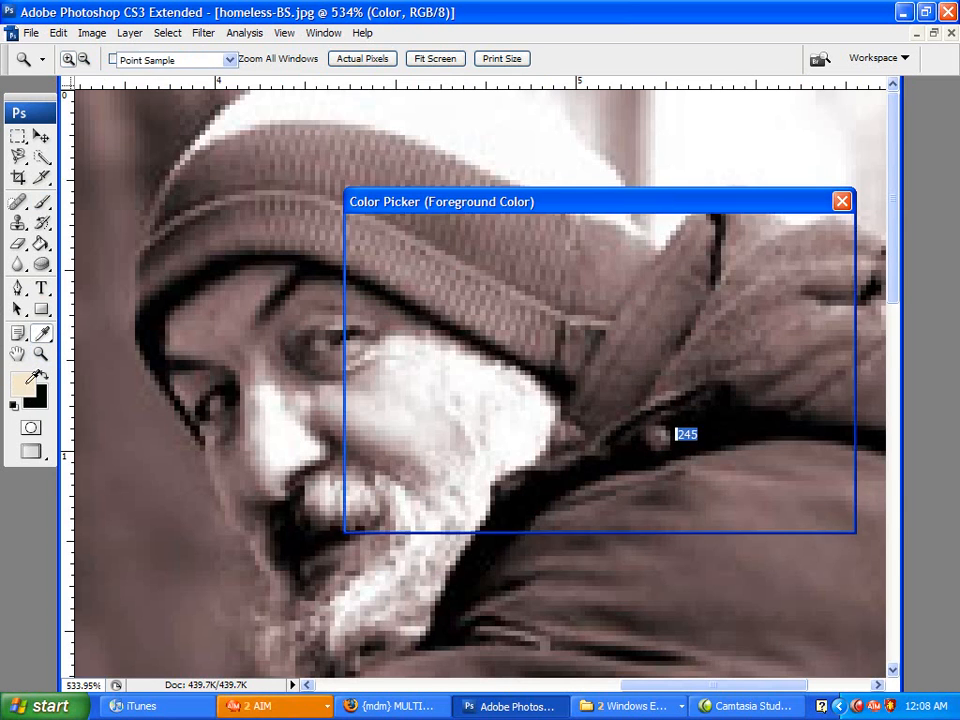
mouse_move(622, 252)
left_mouse_down()
mouse_move(620, 243)
mouse_move(591, 274)
mouse_move(585, 323)
left_mouse_up()
left_click(788, 232)
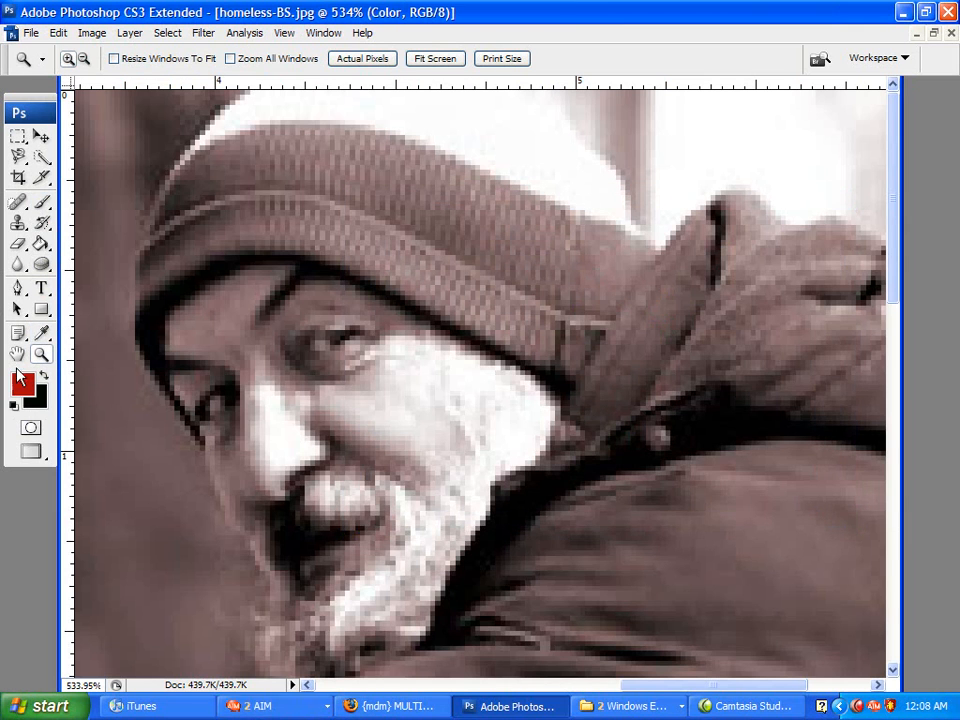
Paint the man's knit hat red with a soft 12 px brush
left_click(42, 204)
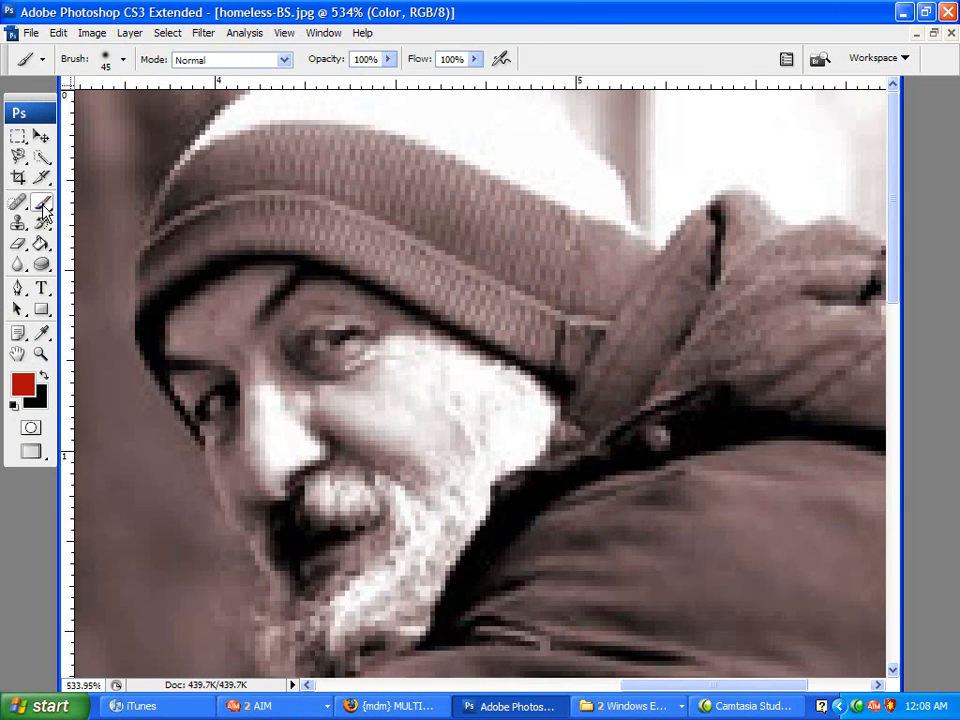
right_click(297, 208)
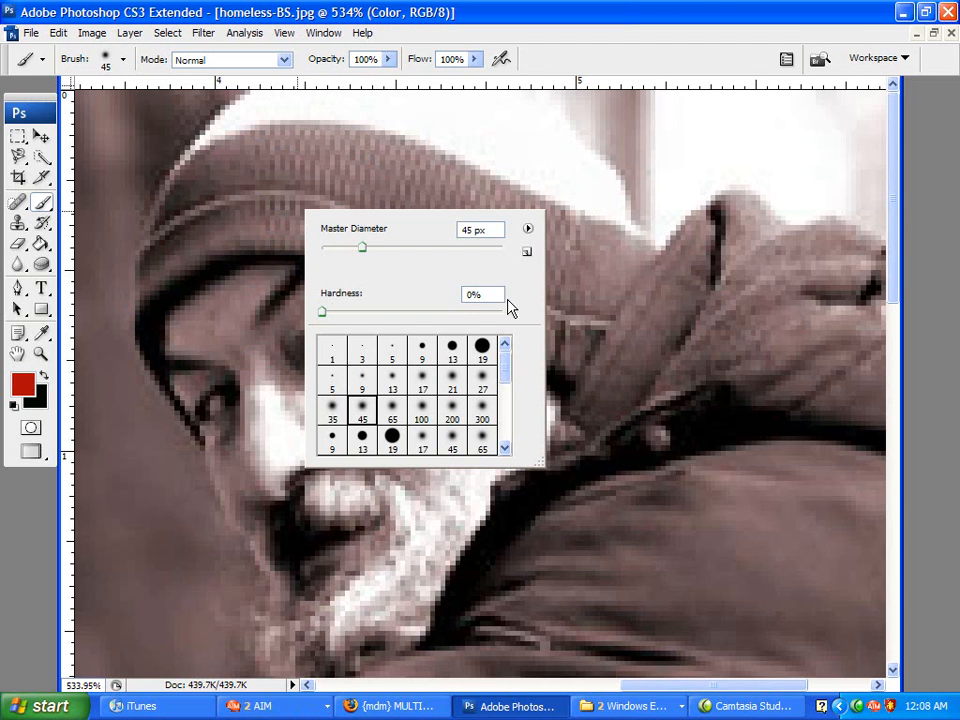
right_click(206, 338)
left_click_drag(274, 377, 241, 376)
mouse_move(284, 206)
left_mouse_down()
mouse_move(395, 150)
mouse_move(418, 170)
mouse_move(578, 222)
mouse_move(622, 250)
mouse_move(574, 339)
mouse_move(558, 348)
mouse_move(396, 256)
mouse_move(560, 281)
mouse_move(576, 272)
mouse_move(586, 300)
mouse_move(399, 193)
mouse_move(223, 114)
mouse_move(243, 105)
mouse_move(214, 103)
mouse_move(215, 170)
mouse_move(148, 282)
mouse_move(281, 176)
left_mouse_up()
left_click_drag(185, 244, 240, 224)
mouse_move(369, 261)
left_mouse_down()
mouse_move(207, 213)
mouse_move(192, 231)
left_mouse_up()
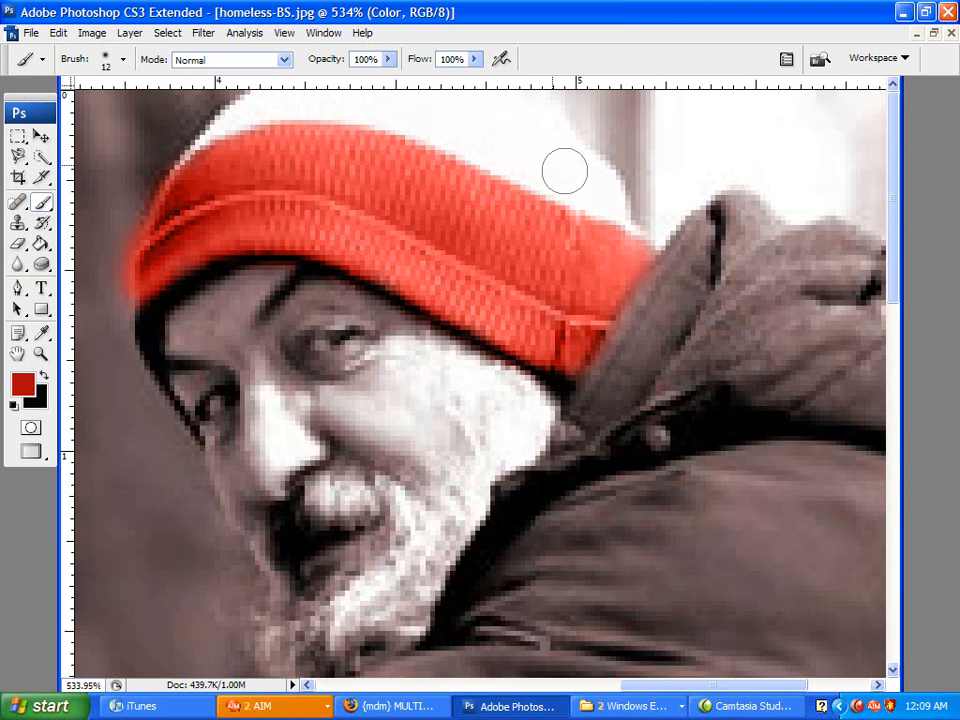
Set the foreground color to a light peach skin tone, #ffdeb8
scroll(560, 180, "down", 2)
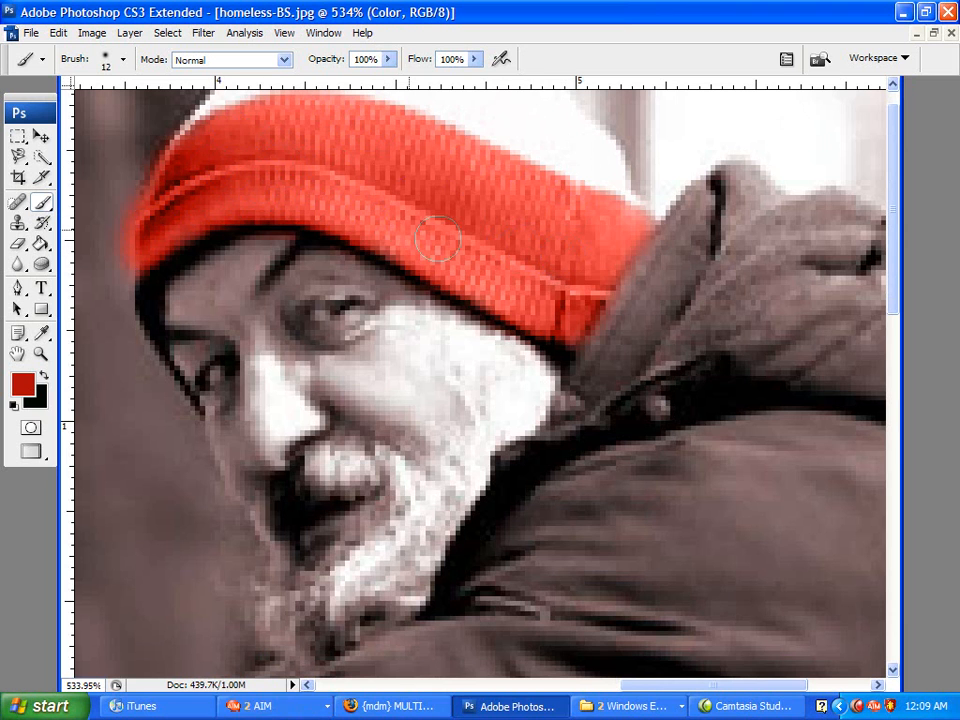
scroll(270, 177, "down", 4)
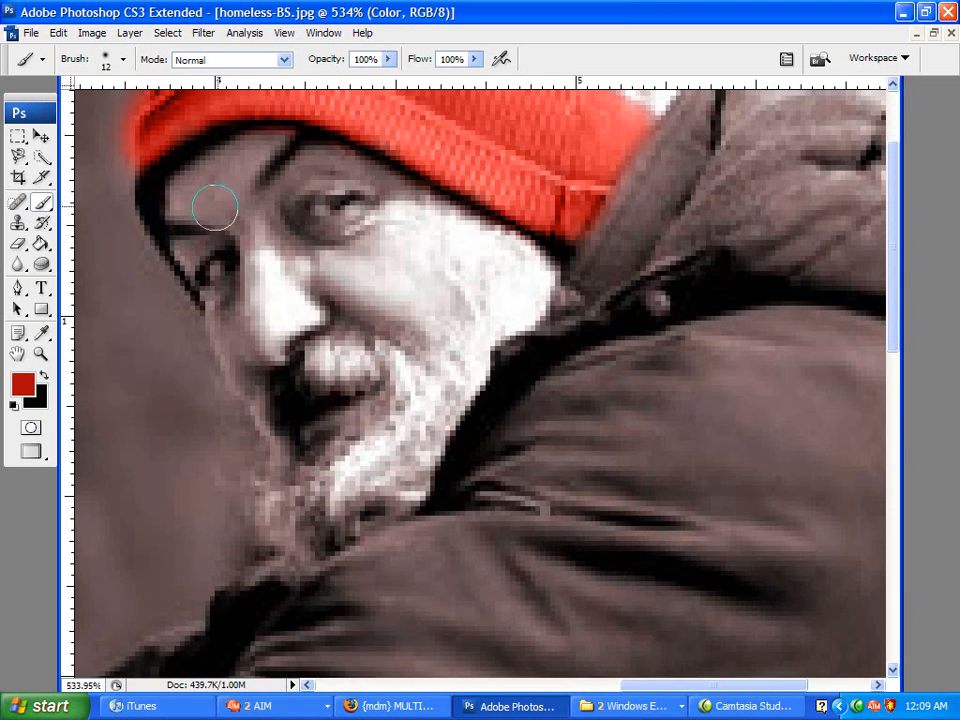
left_click(22, 384)
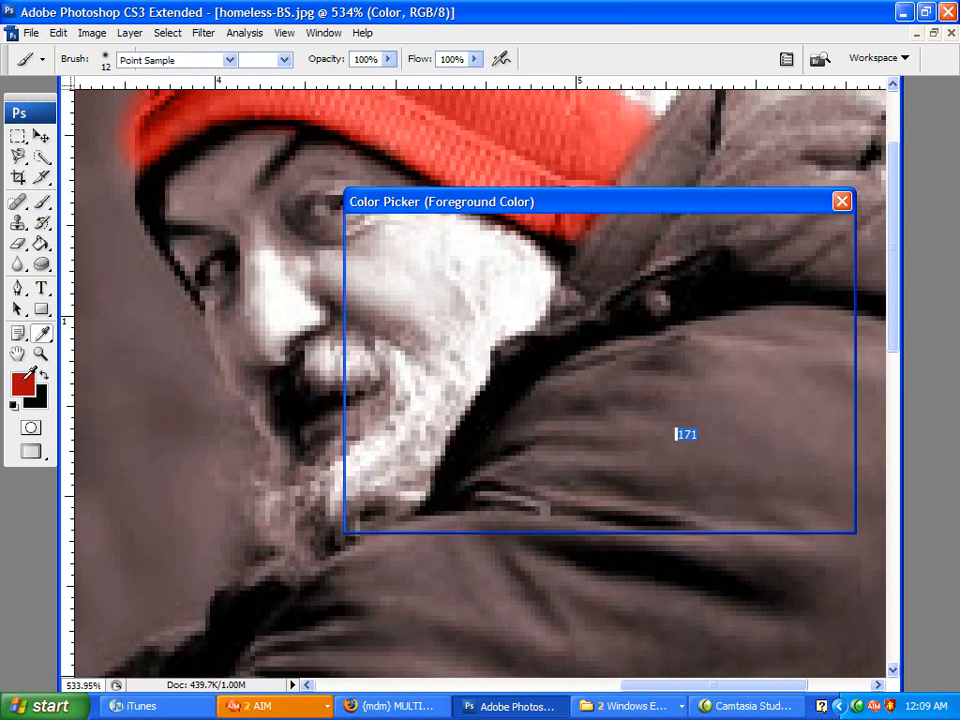
left_click_drag(621, 446, 621, 456)
mouse_move(495, 248)
left_mouse_down()
mouse_move(454, 255)
mouse_move(480, 270)
mouse_move(448, 257)
mouse_move(437, 274)
mouse_move(424, 249)
mouse_move(455, 236)
mouse_move(424, 245)
left_mouse_up()
left_click_drag(634, 456, 634, 462)
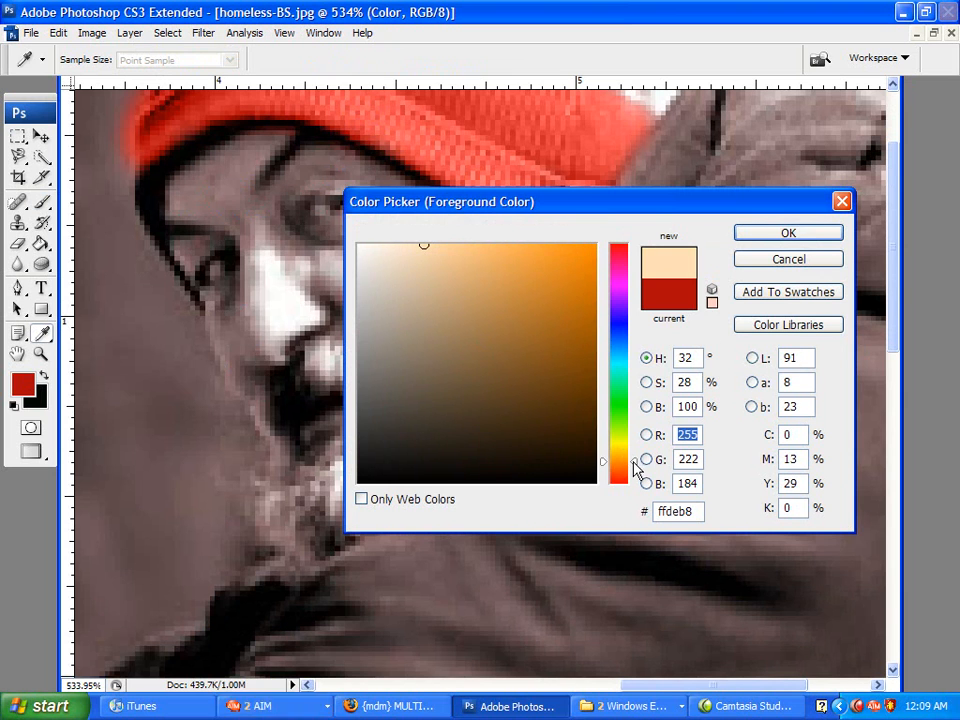
left_click(788, 232)
Brush the skin tone over the man's face, leaving the white beard and mustache uncolored
key("b")
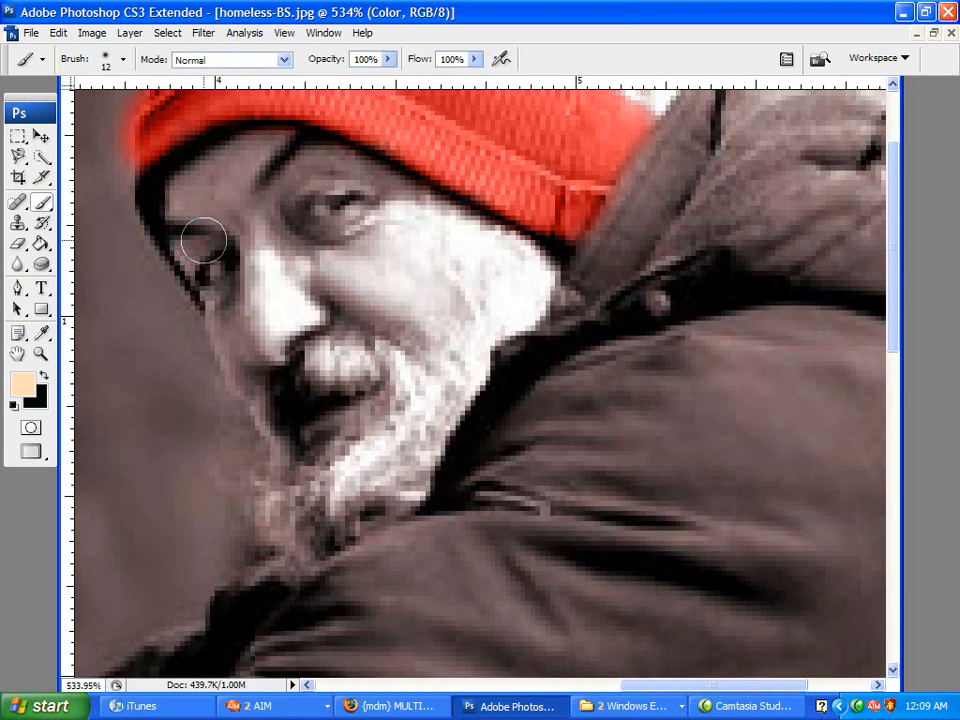
mouse_move(238, 185)
left_mouse_down()
mouse_move(267, 169)
mouse_move(222, 178)
mouse_move(282, 157)
mouse_move(235, 159)
mouse_move(301, 164)
mouse_move(348, 183)
mouse_move(348, 166)
mouse_move(406, 206)
mouse_move(391, 196)
mouse_move(408, 287)
mouse_move(404, 239)
mouse_move(432, 309)
mouse_move(396, 327)
mouse_move(343, 314)
mouse_move(300, 263)
mouse_move(360, 268)
mouse_move(371, 250)
mouse_move(318, 238)
mouse_move(226, 262)
mouse_move(219, 243)
mouse_move(203, 268)
mouse_move(280, 459)
mouse_move(361, 418)
mouse_move(237, 385)
mouse_move(298, 278)
mouse_move(267, 256)
mouse_move(364, 314)
mouse_move(328, 265)
mouse_move(418, 293)
mouse_move(401, 223)
mouse_move(403, 268)
mouse_move(415, 216)
mouse_move(447, 210)
left_mouse_up()
left_click_drag(435, 303, 436, 321)
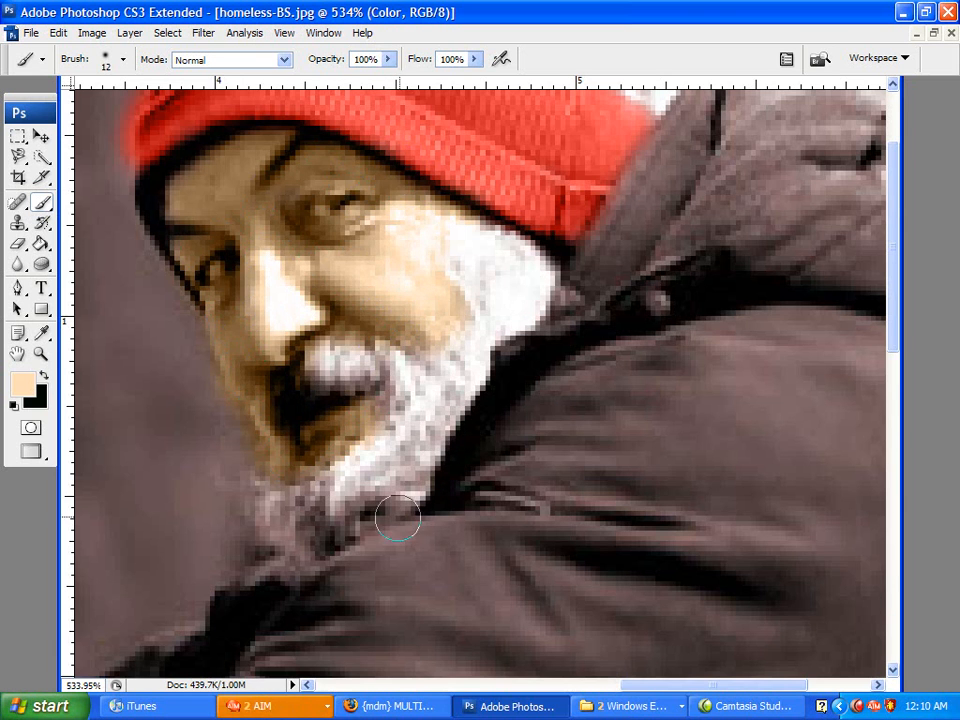
Brush the same skin tone over both hands and all the fingers holding the cup
scroll(391, 525, "down", 3)
scroll(486, 585, "right", 1)
left_click_drag(683, 685, 465, 686)
scroll(430, 617, "down", 3)
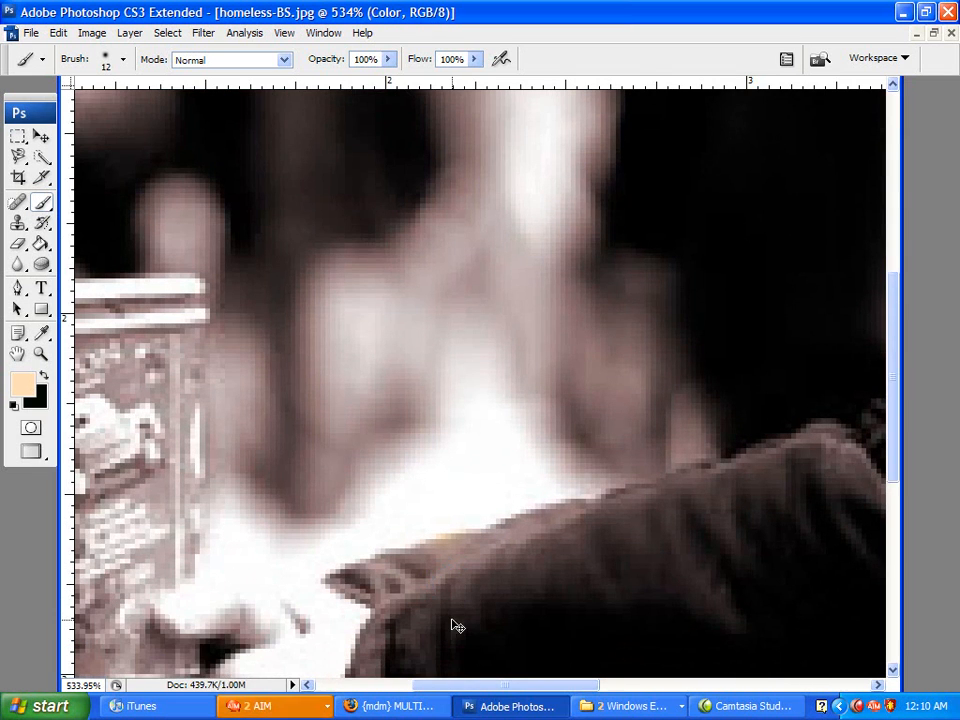
scroll(422, 606, "down", 5)
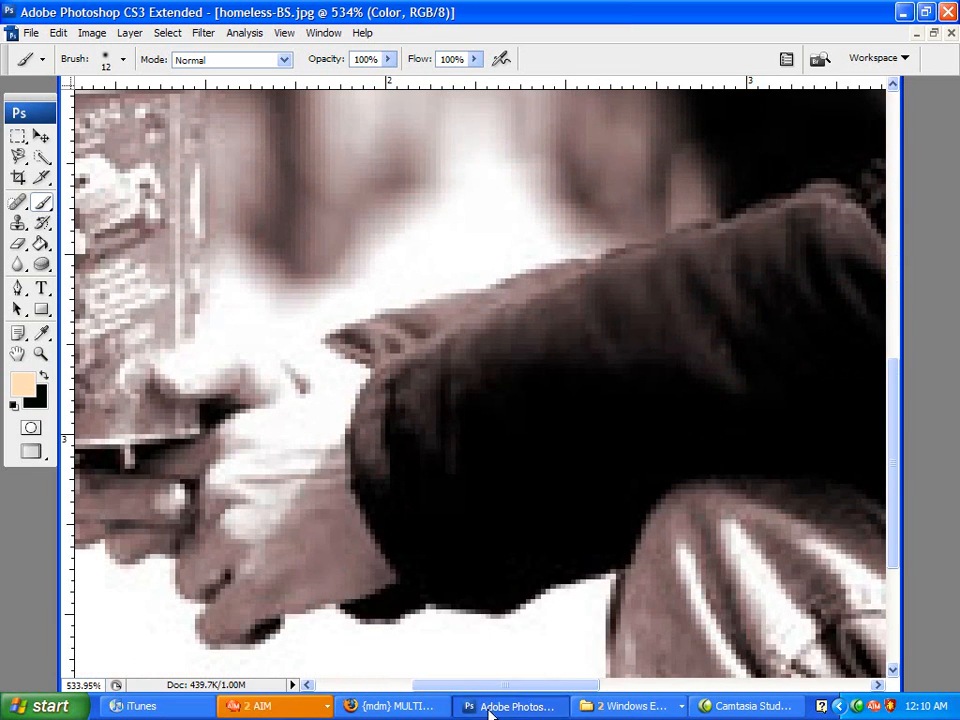
left_click_drag(501, 686, 439, 686)
mouse_move(427, 374)
left_mouse_down()
mouse_move(466, 369)
mouse_move(444, 376)
mouse_move(543, 388)
mouse_move(507, 367)
mouse_move(544, 374)
left_mouse_up()
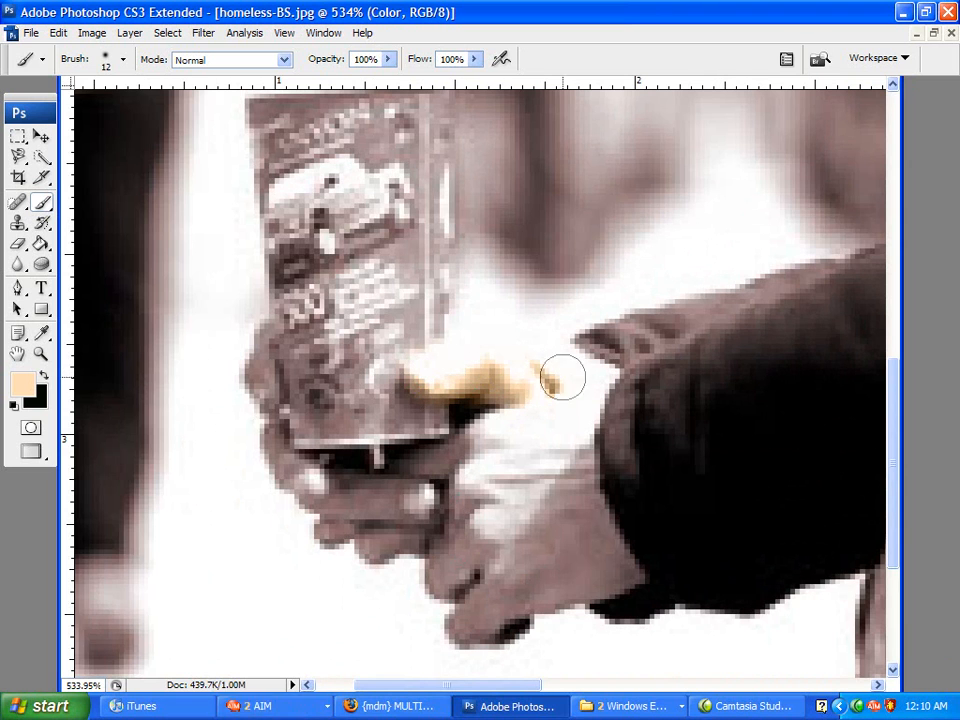
mouse_move(561, 429)
left_mouse_down()
mouse_move(583, 531)
mouse_move(612, 572)
left_mouse_up()
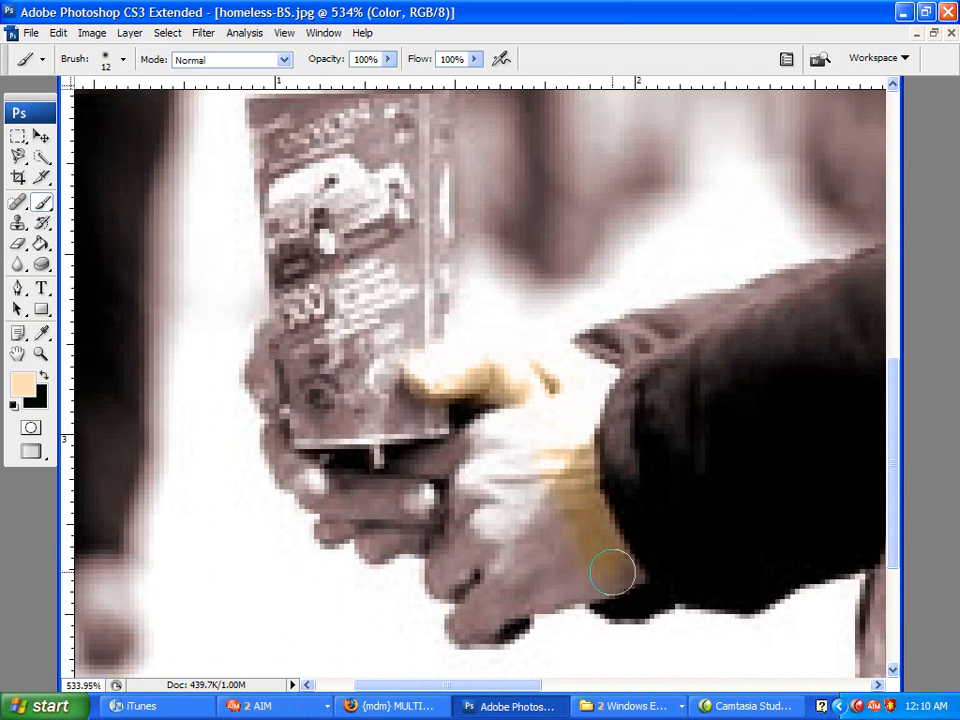
mouse_move(481, 621)
left_mouse_down()
mouse_move(459, 564)
mouse_move(486, 558)
mouse_move(449, 568)
mouse_move(481, 460)
mouse_move(521, 430)
mouse_move(543, 445)
mouse_move(506, 534)
mouse_move(551, 557)
mouse_move(536, 502)
mouse_move(459, 463)
mouse_move(411, 484)
mouse_move(338, 485)
mouse_move(337, 502)
mouse_move(309, 523)
mouse_move(355, 518)
mouse_move(384, 534)
mouse_move(427, 514)
mouse_move(283, 468)
mouse_move(268, 446)
mouse_move(251, 350)
left_mouse_up()
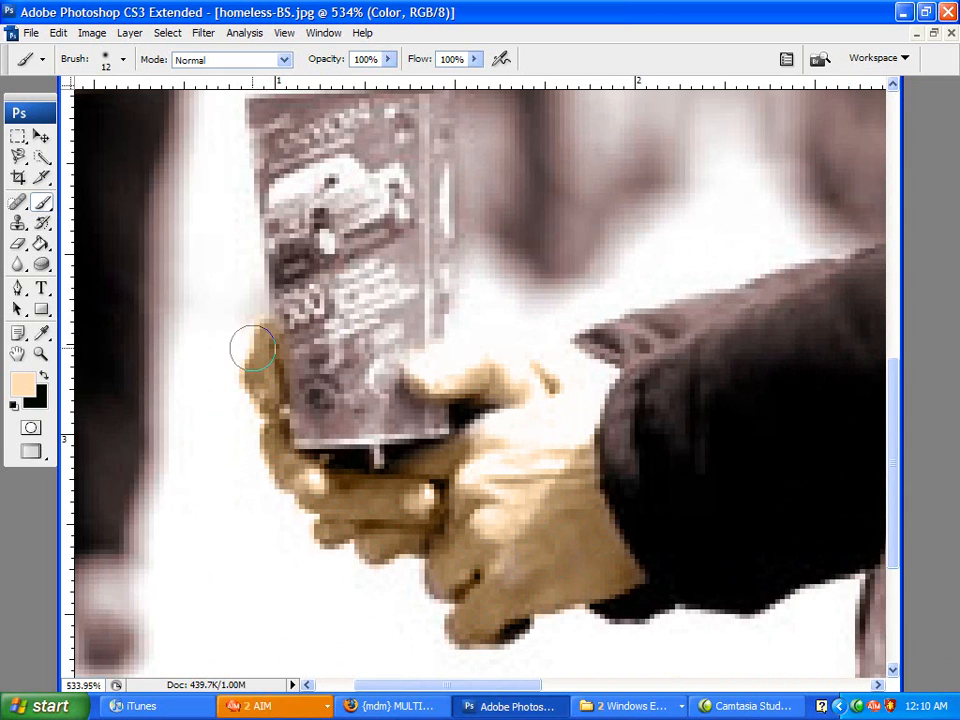
left_click_drag(277, 450, 428, 490)
left_click_drag(448, 580, 465, 568)
Set the foreground color to a dark red with a hue of 0° for the cup
scroll(523, 529, "up", 3)
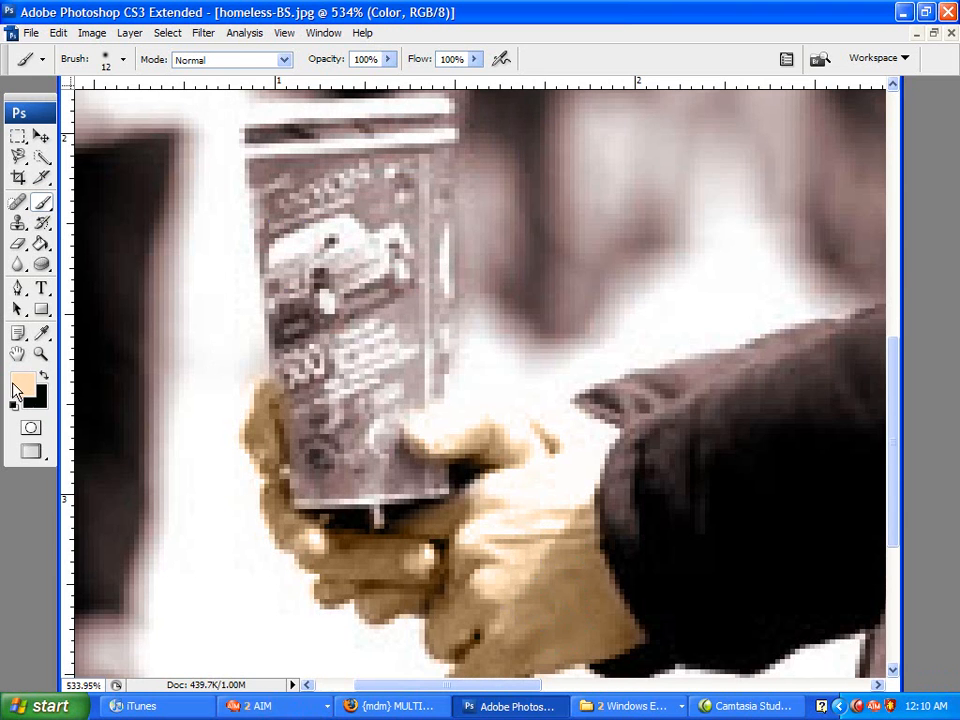
left_click(41, 333)
left_click(21, 384)
left_click(618, 245)
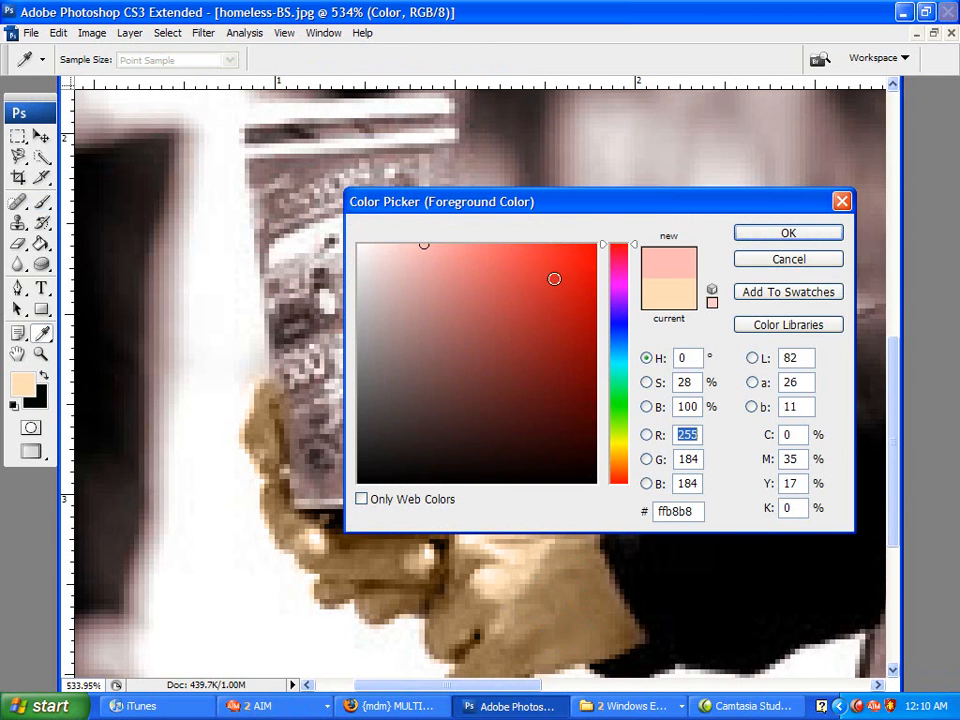
left_click(572, 326)
left_click(763, 236)
Paint the whole cup red with the brush, including the band below the lid, its edges and the printed label
key("b")
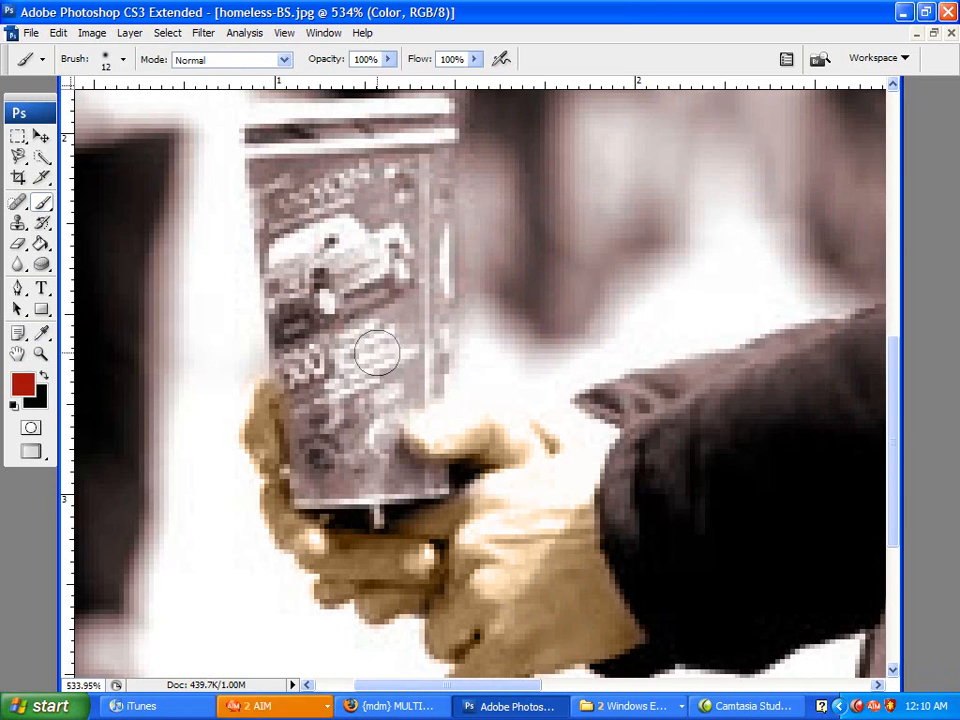
mouse_move(257, 148)
left_mouse_down()
mouse_move(431, 151)
mouse_move(422, 386)
left_mouse_up()
mouse_move(413, 196)
left_mouse_down()
mouse_move(283, 189)
mouse_move(266, 190)
mouse_move(270, 226)
left_mouse_up()
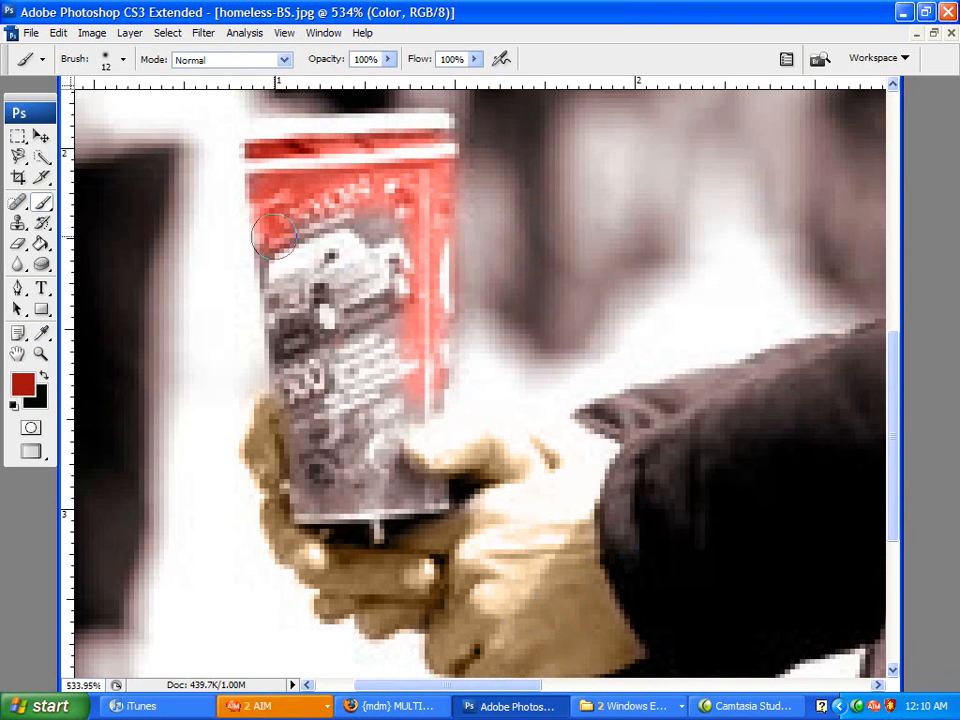
mouse_move(284, 316)
left_mouse_down()
mouse_move(286, 387)
mouse_move(294, 383)
mouse_move(303, 414)
mouse_move(310, 497)
mouse_move(428, 498)
mouse_move(386, 484)
mouse_move(377, 447)
mouse_move(389, 399)
mouse_move(409, 393)
mouse_move(393, 411)
mouse_move(424, 393)
mouse_move(361, 434)
mouse_move(337, 394)
mouse_move(309, 226)
mouse_move(301, 306)
mouse_move(337, 207)
mouse_move(365, 242)
mouse_move(380, 318)
left_mouse_up()
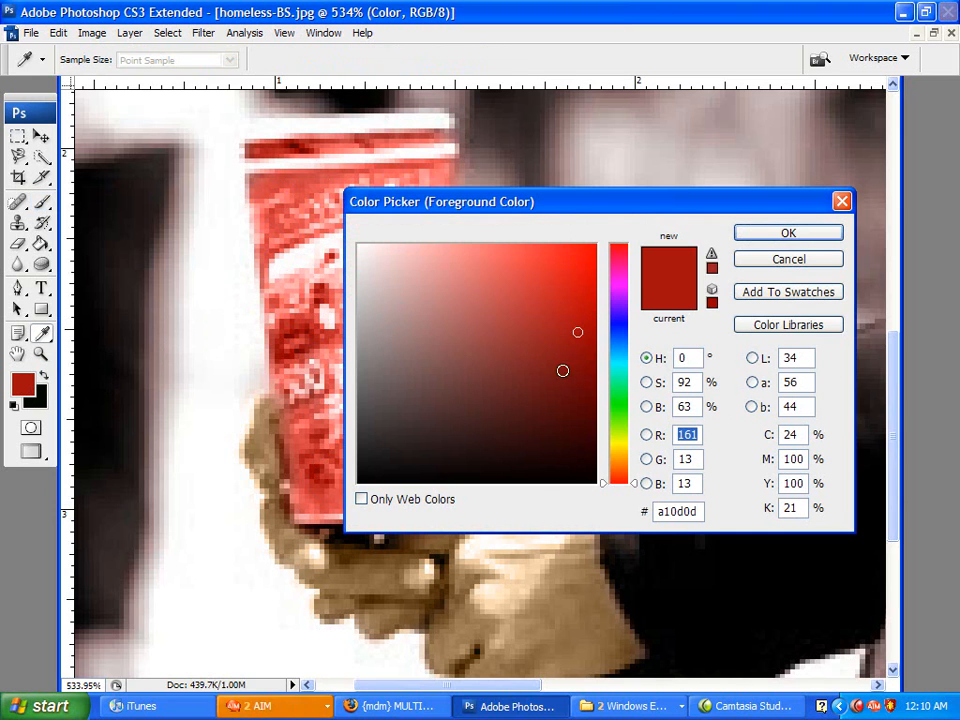
Set the foreground color to black (000000) and brush over the car picture on the cup to remove its red tint
left_click_drag(555, 324, 600, 484)
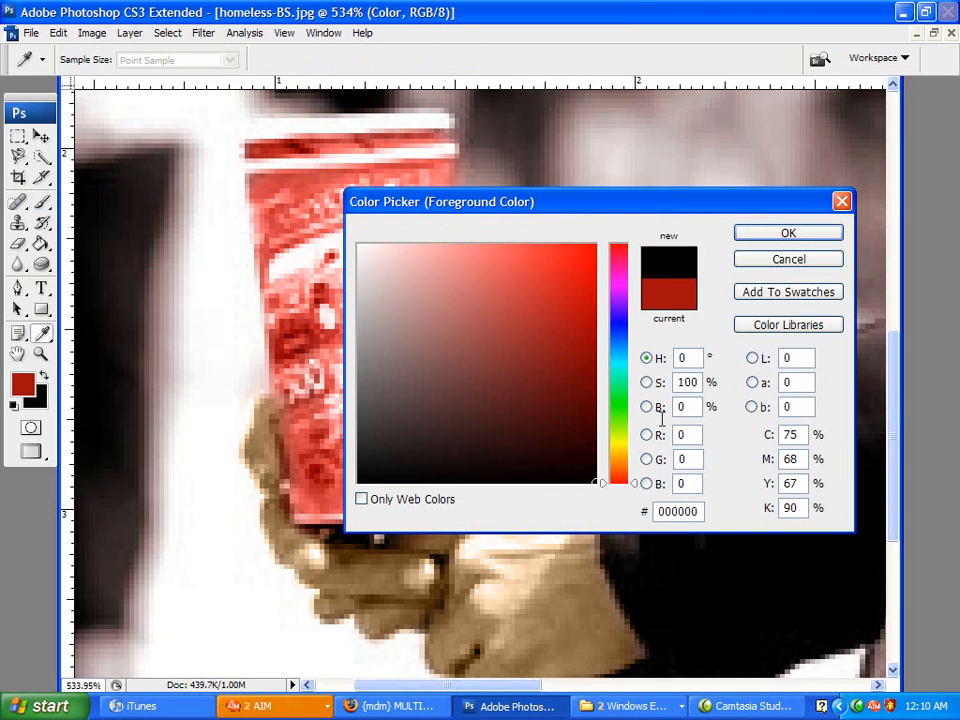
left_click(790, 231)
key("b")
mouse_move(278, 325)
left_mouse_down()
mouse_move(293, 268)
mouse_move(283, 270)
mouse_move(347, 255)
mouse_move(318, 318)
left_mouse_up()
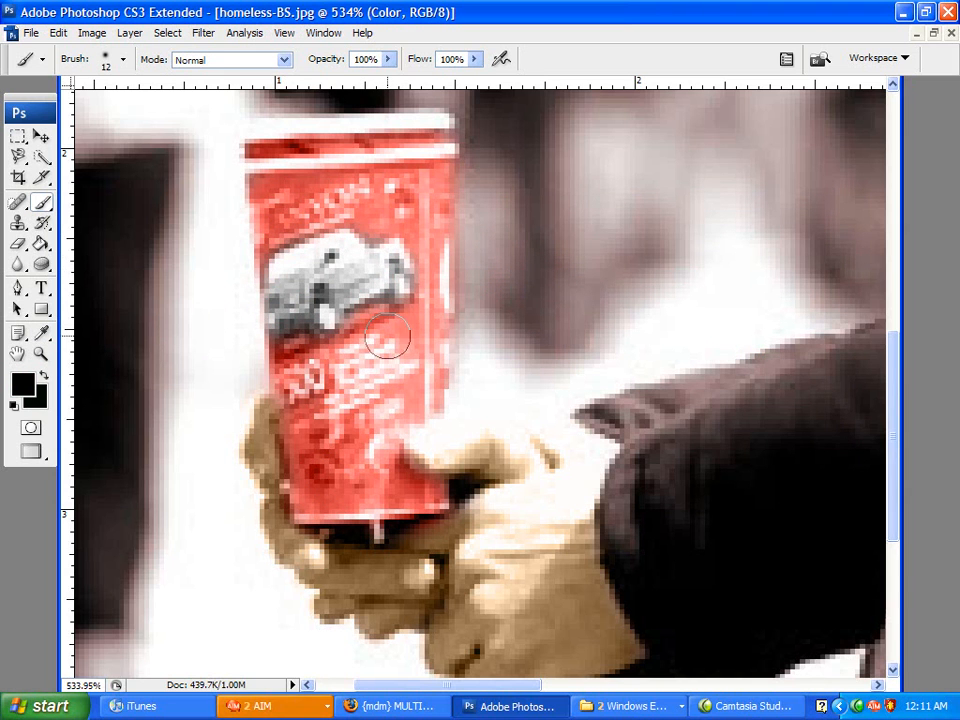
Set the foreground color to a dark blue with a hue of 240° for the man's jeans
left_click(322, 33)
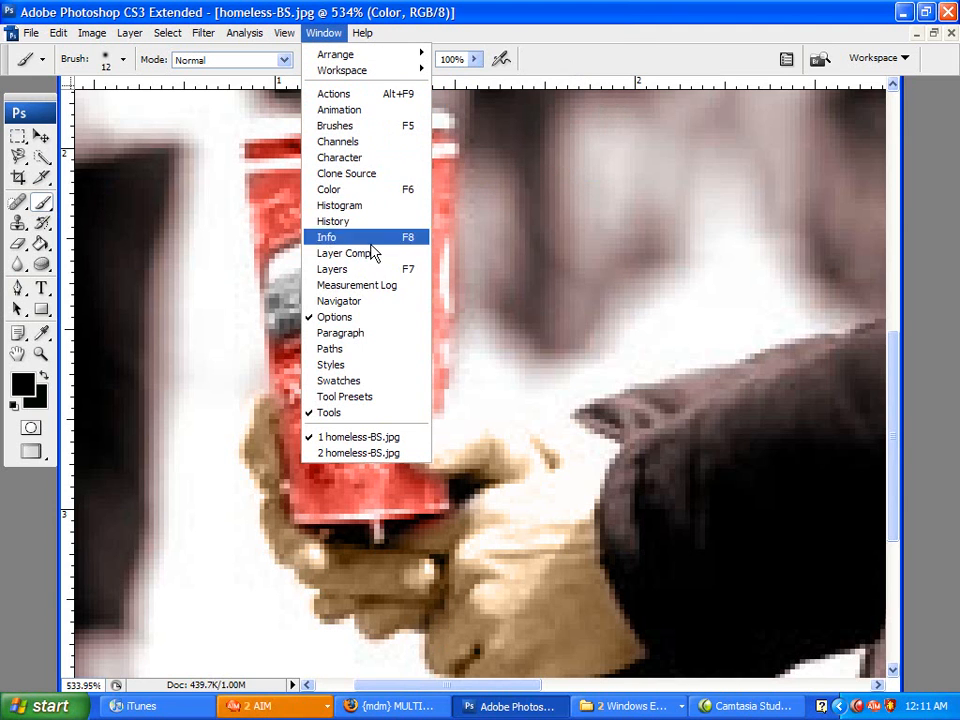
left_click(369, 302)
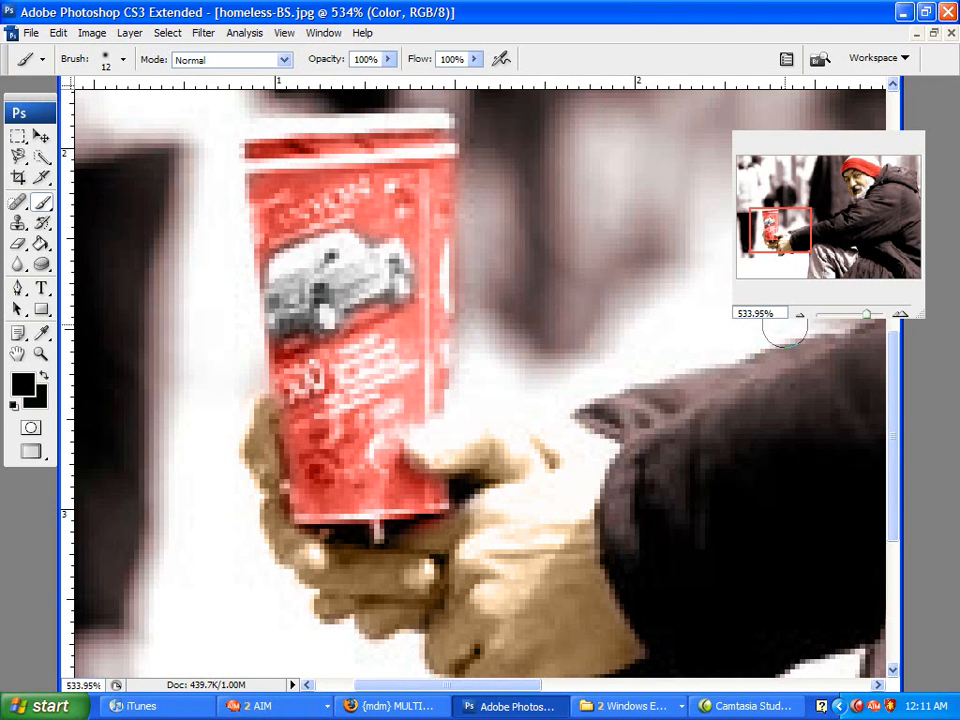
type("100")
key("Return")
left_click(922, 108)
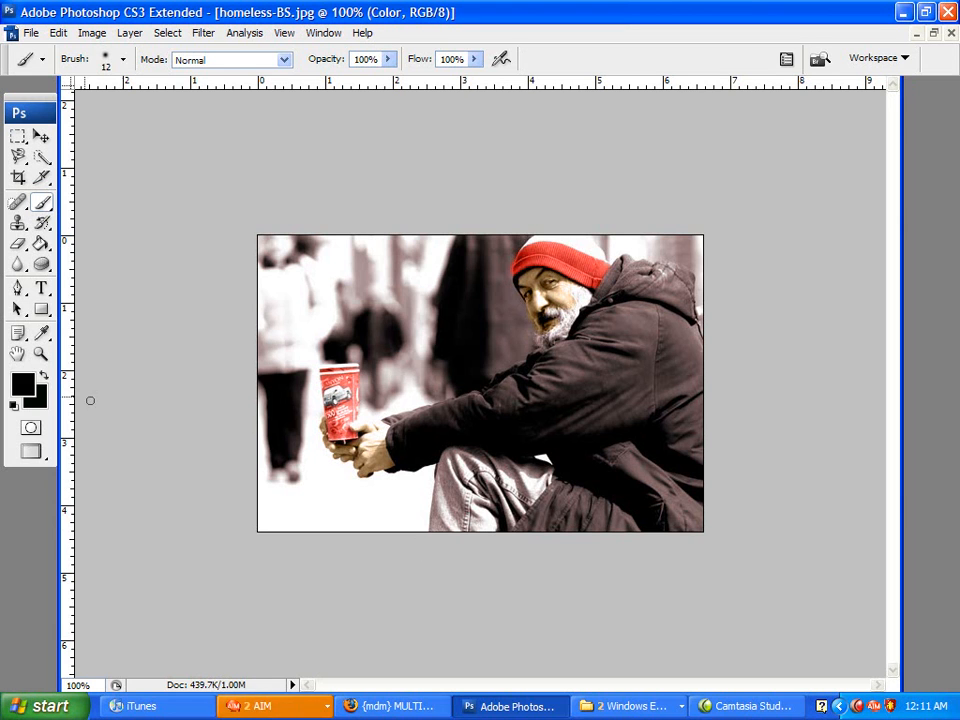
left_click(22, 383)
left_click(621, 324)
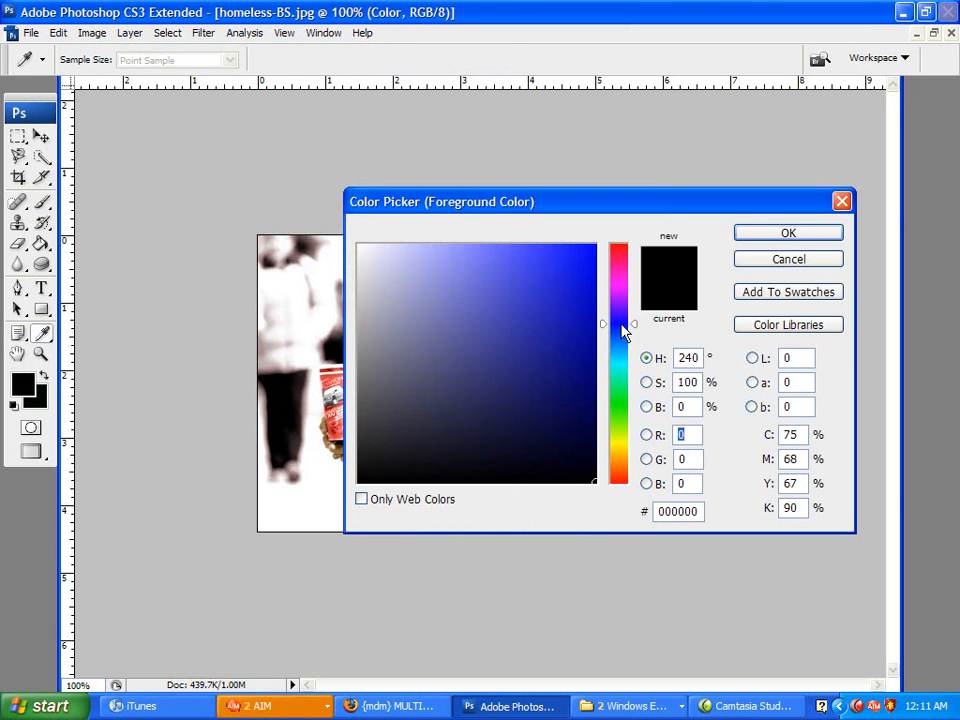
mouse_move(577, 331)
left_mouse_down()
mouse_move(580, 394)
mouse_move(568, 389)
left_mouse_up()
left_click(765, 238)
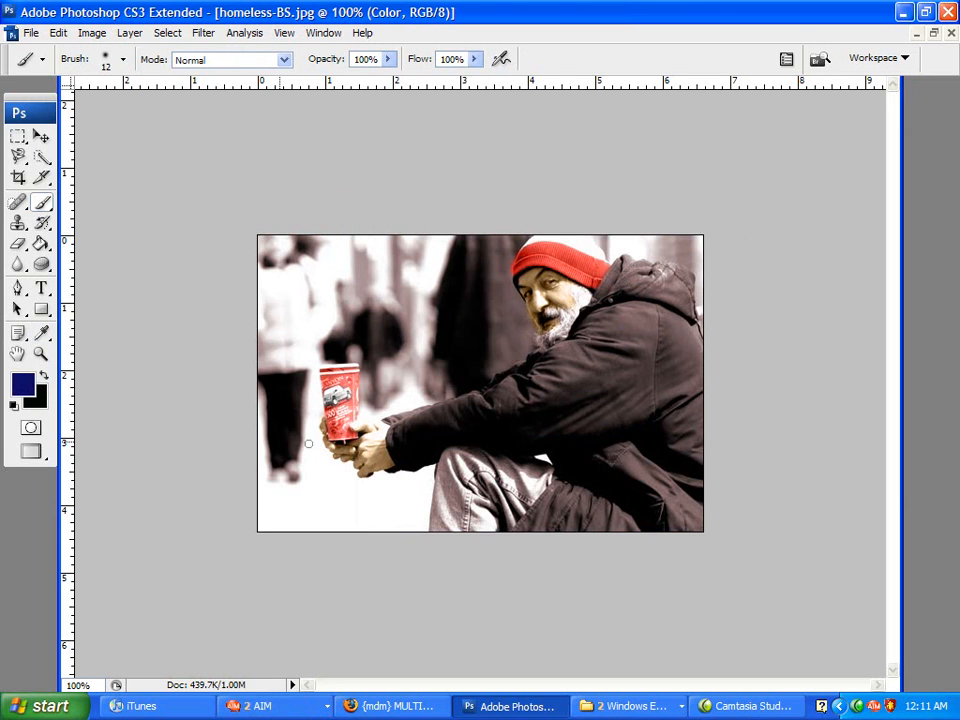
Enlarge the brush to 33 px and paint the man's jeans blue
right_click(420, 404)
left_click_drag(444, 439, 463, 446)
left_click(836, 282)
mouse_move(449, 517)
left_mouse_down()
mouse_move(442, 495)
mouse_move(450, 505)
mouse_move(439, 527)
mouse_move(456, 540)
mouse_move(492, 498)
mouse_move(530, 483)
mouse_move(520, 469)
mouse_move(455, 460)
mouse_move(487, 477)
left_mouse_up()
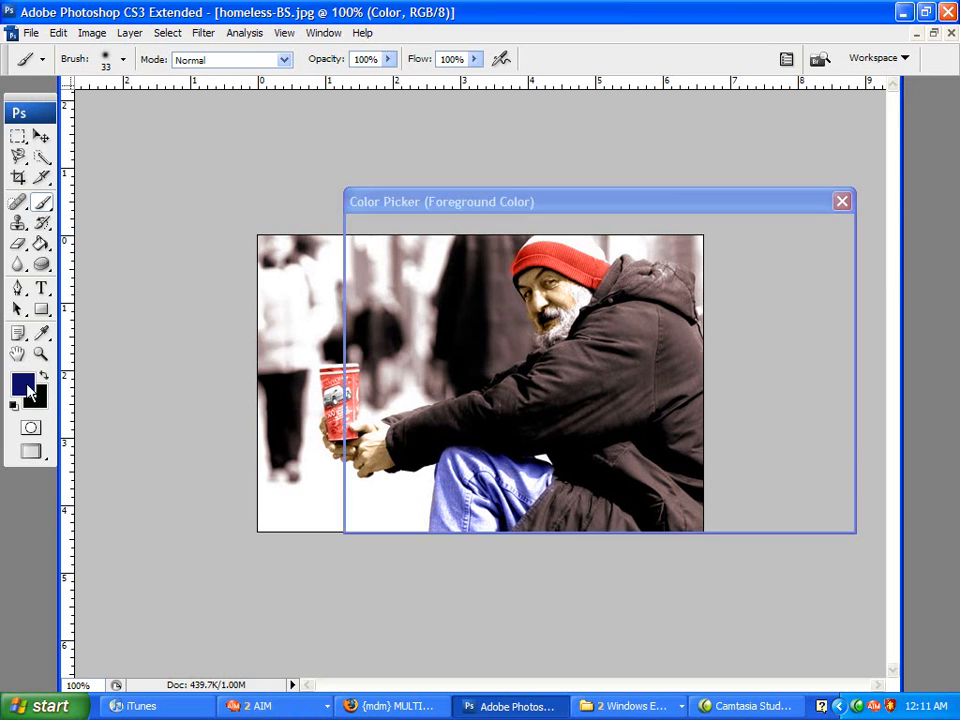
Choose a darker, less saturated blue as the foreground color and repaint the jeans with the brush
left_click(22, 384)
left_click(544, 423)
left_click(759, 241)
key("b")
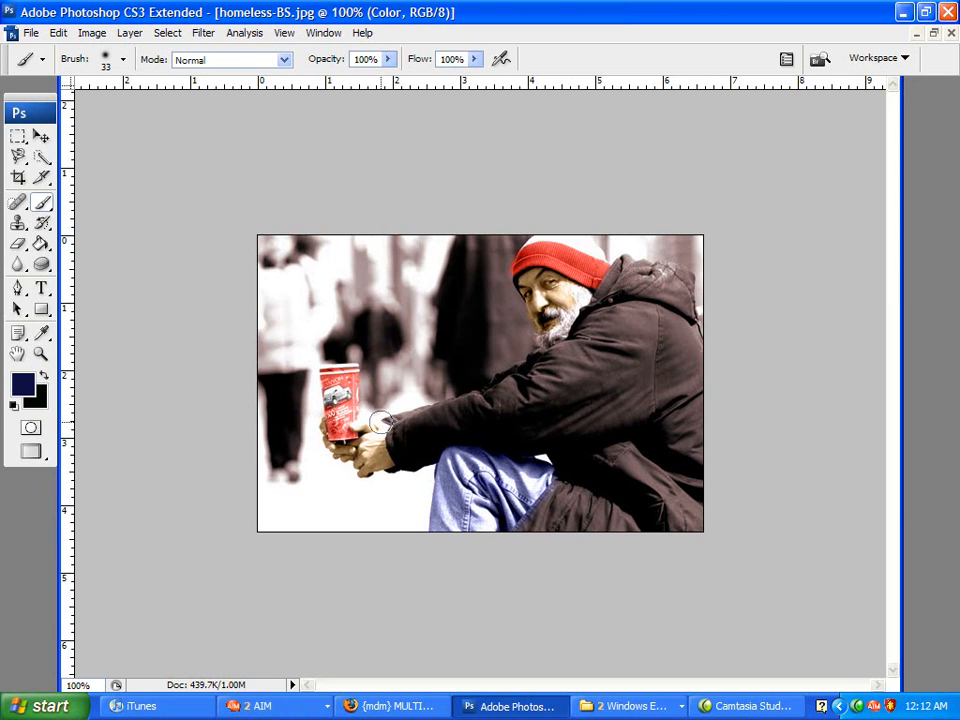
Set the foreground color to a very dark, muted green (222b21) with a hue of 117° for the coat
left_click(22, 383)
left_click_drag(632, 369, 622, 396)
mouse_move(560, 430)
left_mouse_down()
mouse_move(553, 446)
mouse_move(478, 437)
left_mouse_up()
left_click(631, 384)
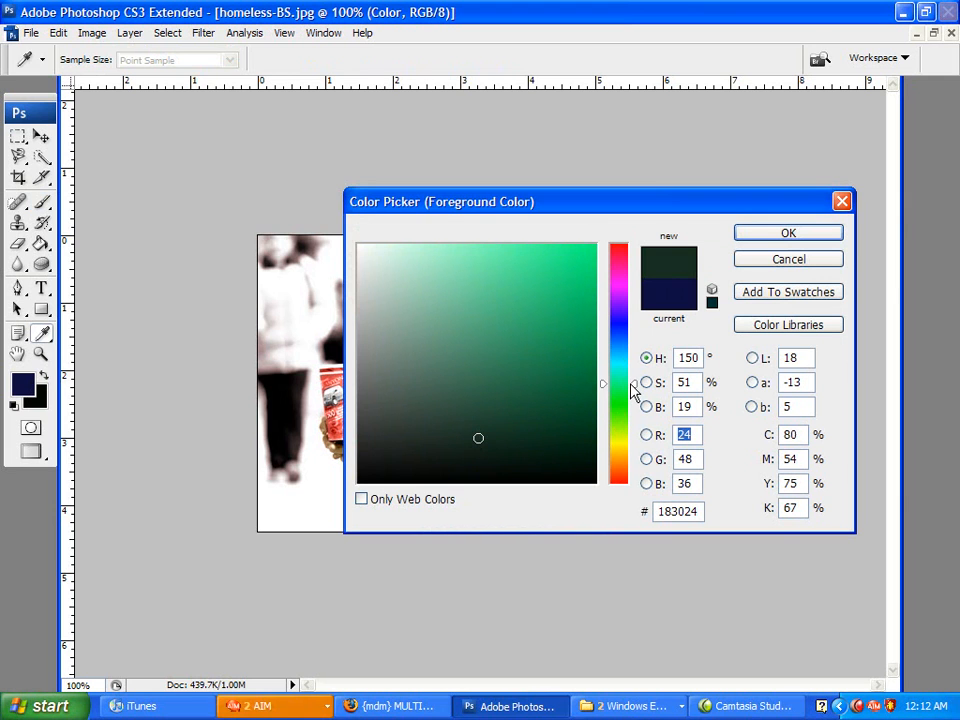
left_click_drag(631, 386, 633, 395)
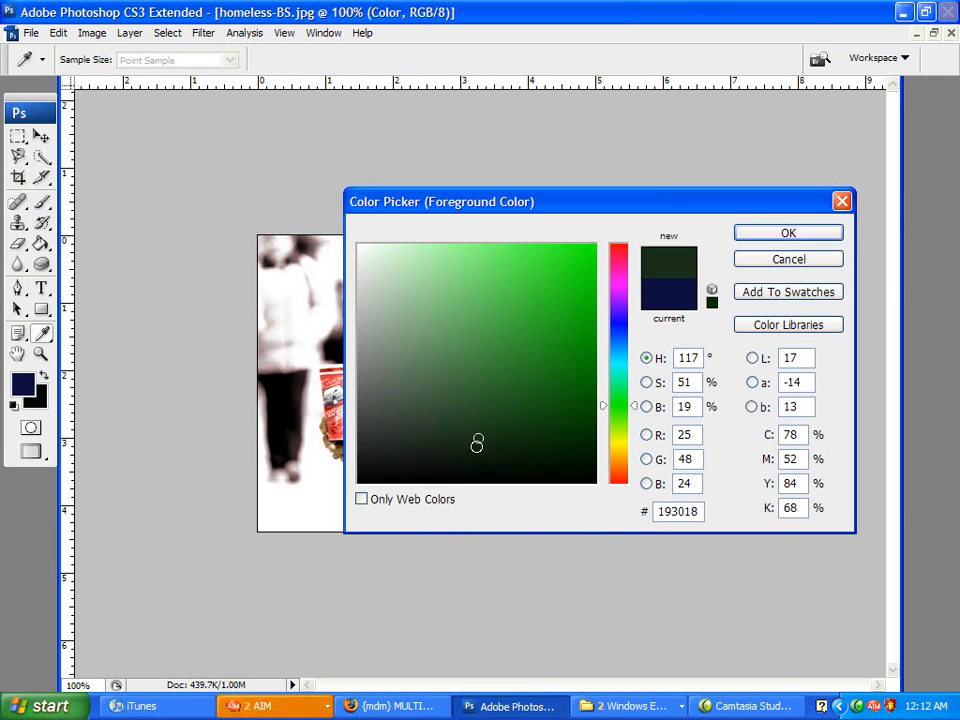
left_click_drag(419, 447, 409, 444)
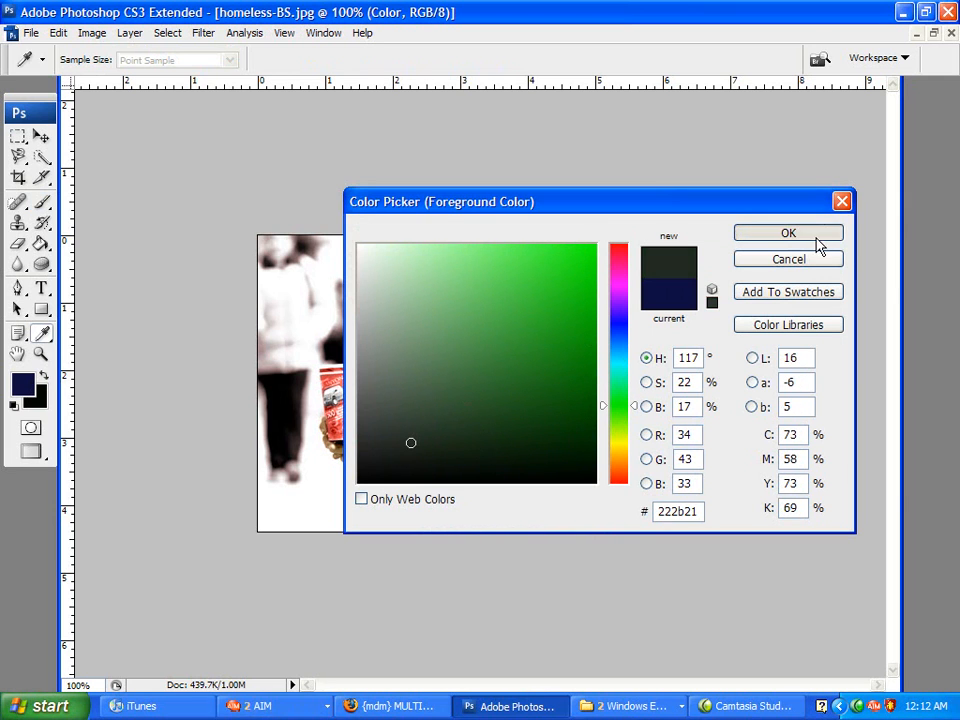
left_click(813, 235)
Paint the man's coat and sleeves dark green, leaving the hood unpainted and reducing the brush to 10 px for the edges
key("b")
mouse_move(634, 369)
left_mouse_down()
mouse_move(579, 418)
mouse_move(612, 406)
mouse_move(625, 441)
mouse_move(657, 386)
mouse_move(685, 377)
mouse_move(690, 520)
mouse_move(705, 443)
mouse_move(516, 537)
mouse_move(569, 482)
mouse_move(531, 529)
mouse_move(603, 530)
mouse_move(612, 510)
mouse_move(562, 534)
mouse_move(654, 454)
mouse_move(633, 528)
mouse_move(641, 501)
mouse_move(561, 396)
mouse_move(412, 428)
mouse_move(400, 434)
mouse_move(406, 451)
mouse_move(397, 425)
mouse_move(519, 391)
mouse_move(457, 411)
mouse_move(511, 394)
mouse_move(569, 358)
mouse_move(562, 370)
mouse_move(631, 313)
mouse_move(586, 348)
mouse_move(600, 322)
mouse_move(655, 318)
mouse_move(631, 314)
mouse_move(656, 319)
mouse_move(693, 347)
mouse_move(689, 355)
mouse_move(676, 328)
mouse_move(694, 355)
mouse_move(651, 336)
mouse_move(668, 359)
mouse_move(660, 349)
mouse_move(575, 403)
mouse_move(684, 389)
mouse_move(707, 399)
mouse_move(667, 493)
mouse_move(657, 449)
mouse_move(606, 399)
mouse_move(507, 424)
left_mouse_up()
right_click(424, 430)
left_click_drag(456, 465, 446, 470)
key("Return")
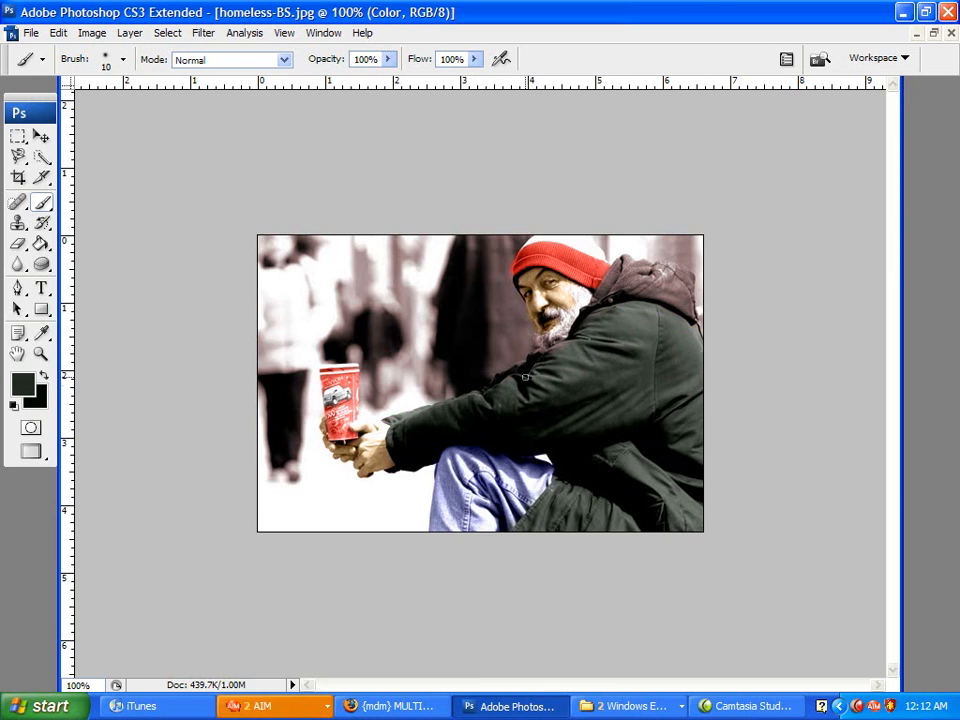
Enlarge the soft brush to 31 px and set the foreground color to black (000000)
right_click(440, 412)
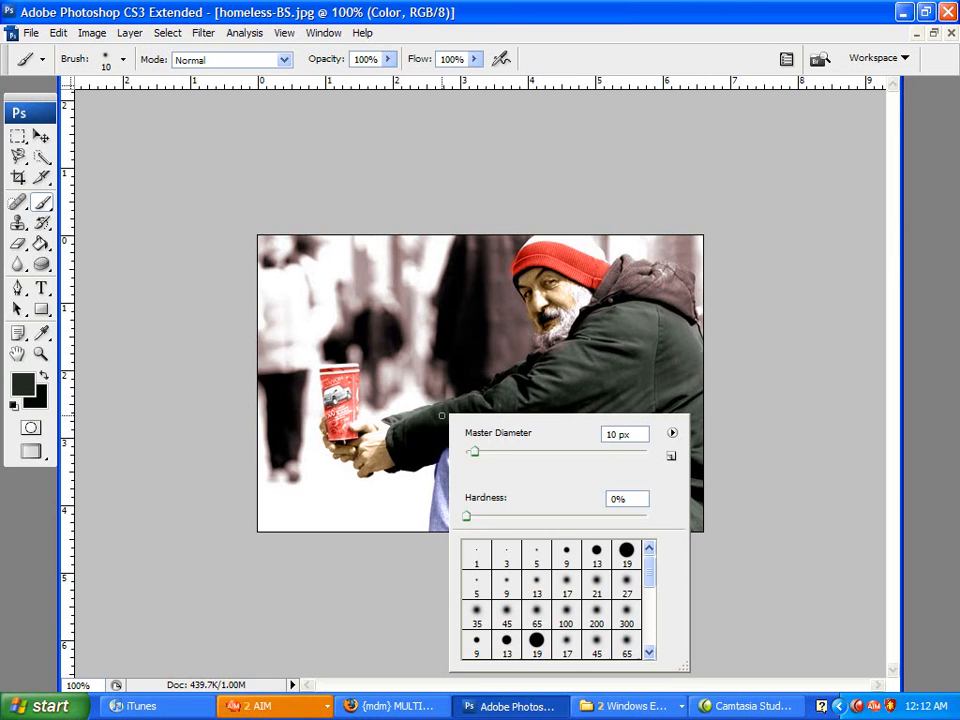
left_click_drag(481, 452, 493, 452)
left_click(549, 372)
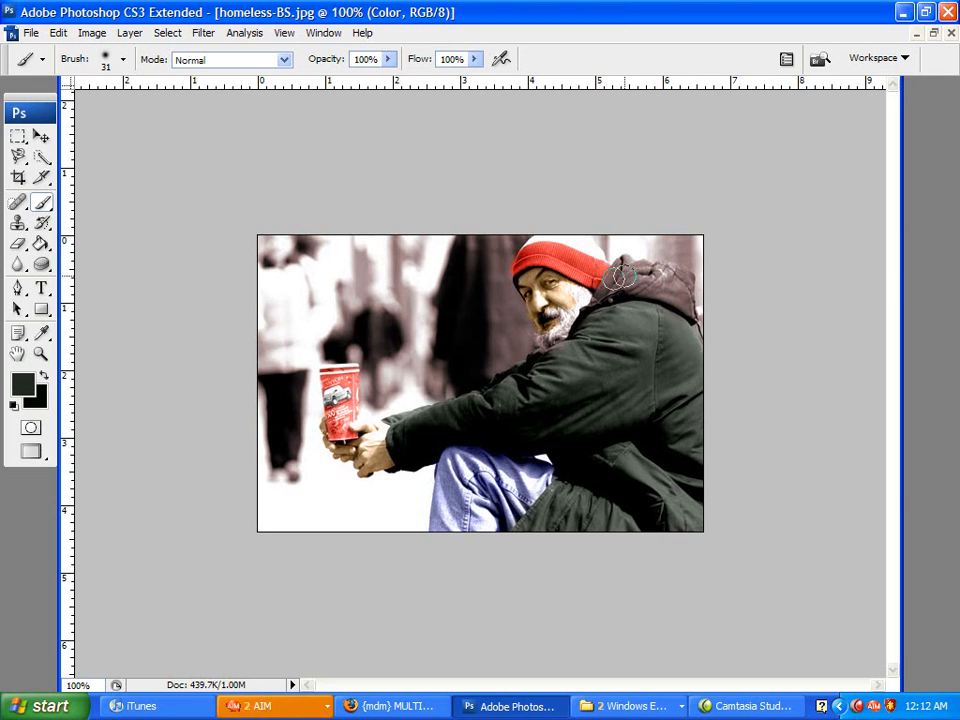
left_click(24, 382)
left_click_drag(582, 468, 632, 520)
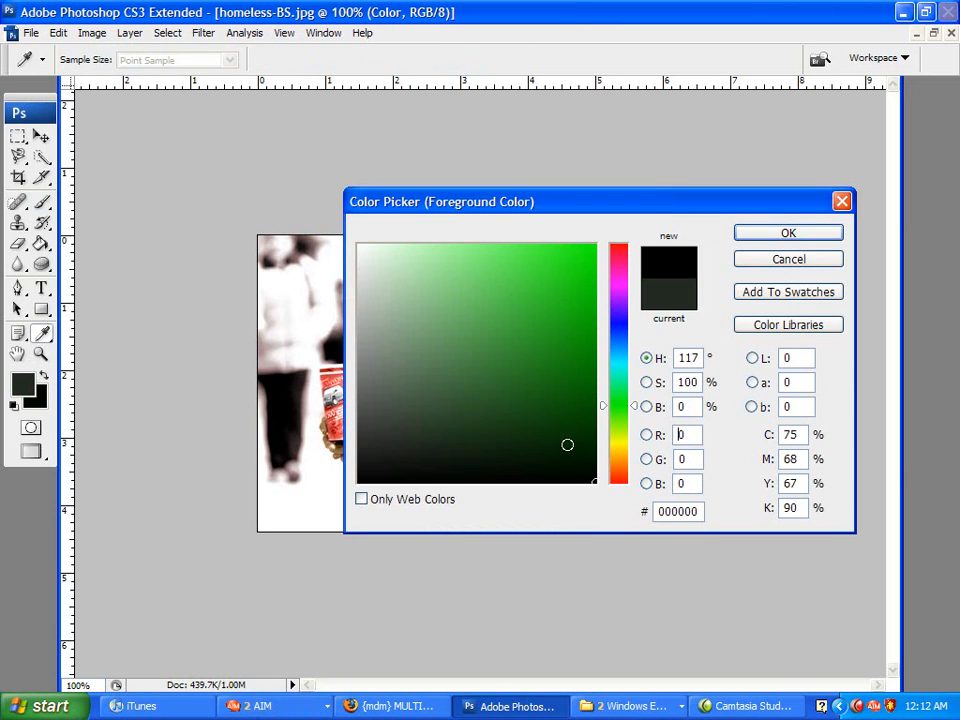
left_click(752, 244)
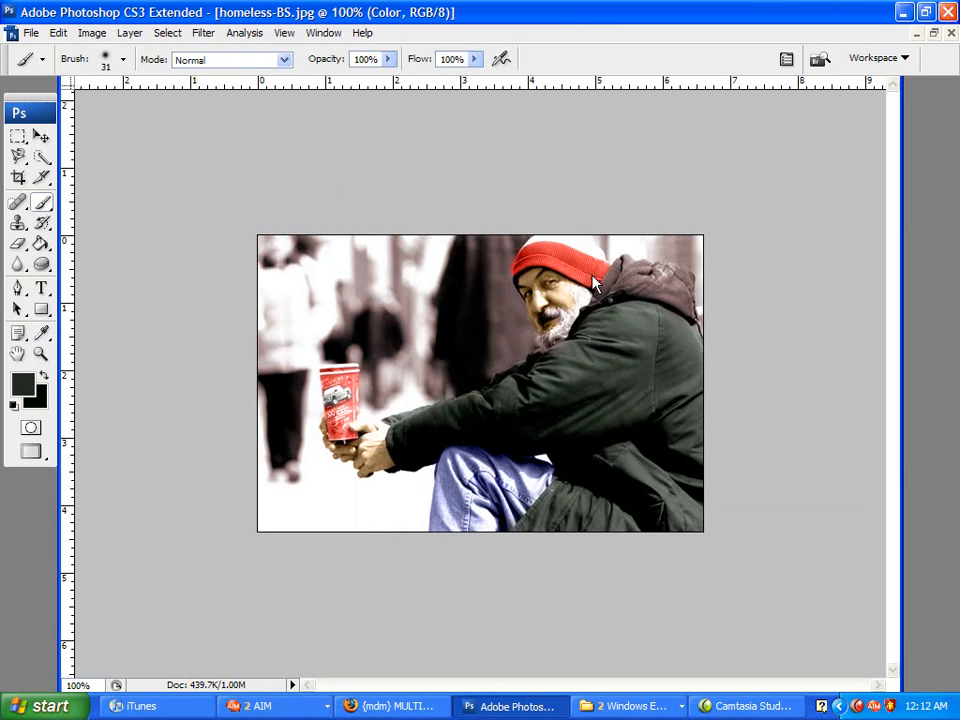